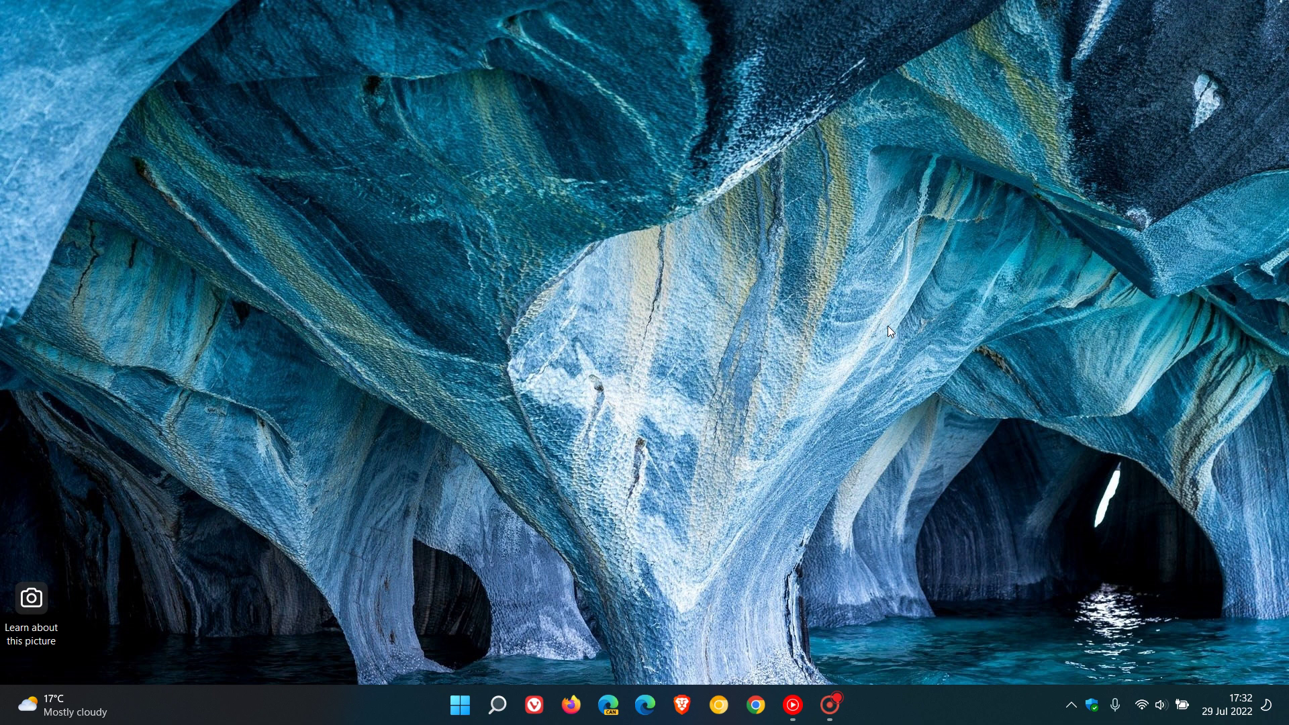
Launch Settings from Start and scroll the Personalisation page down toward Taskbar
click(459, 704)
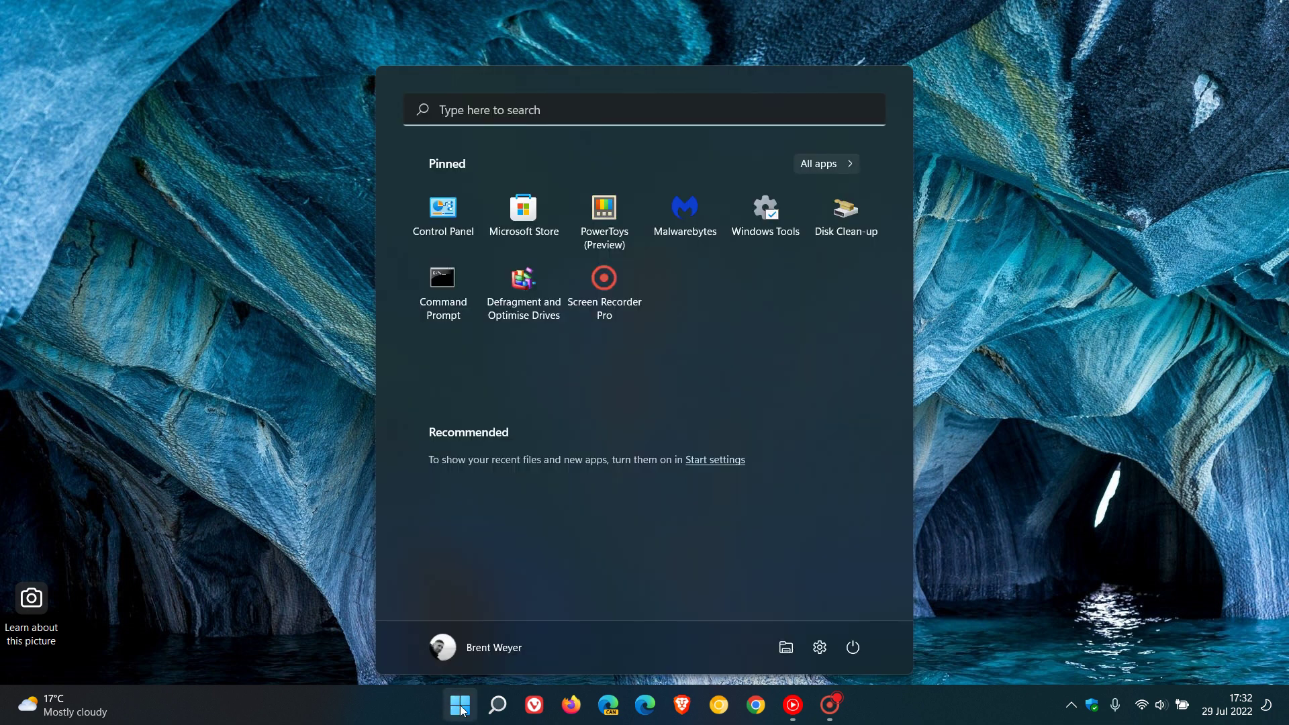
click(820, 647)
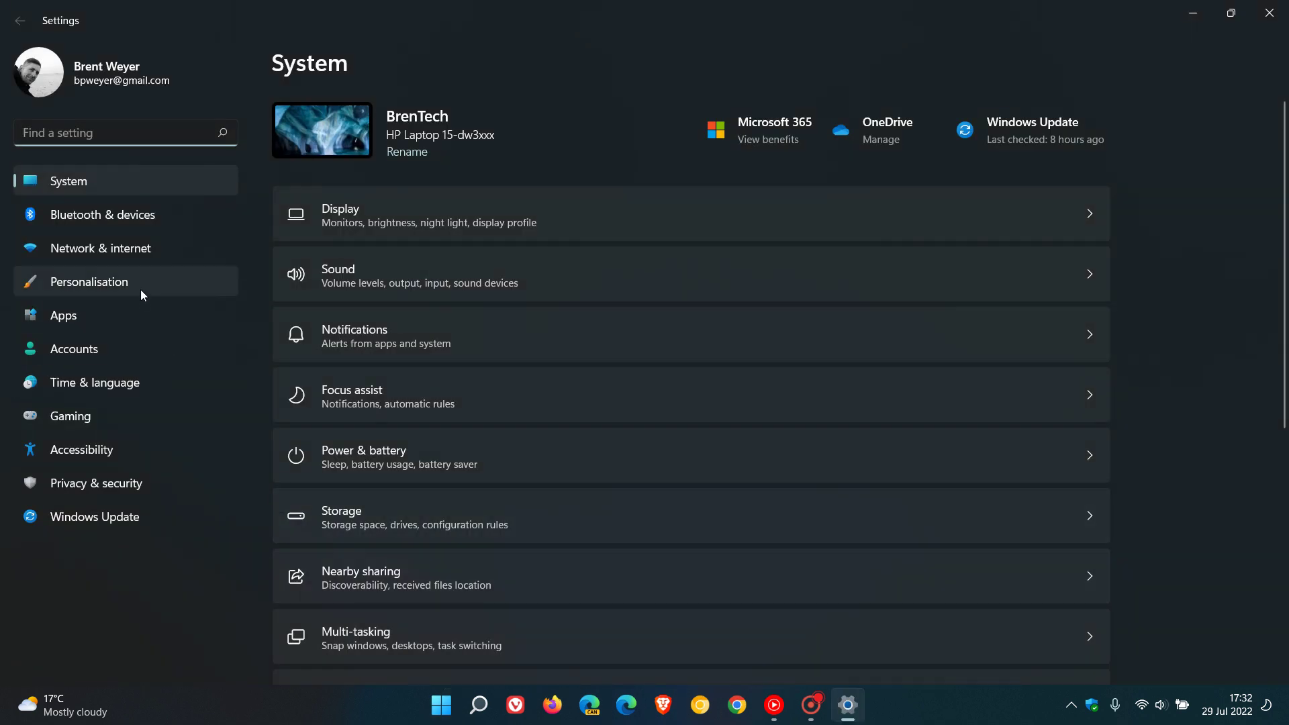
click(141, 293)
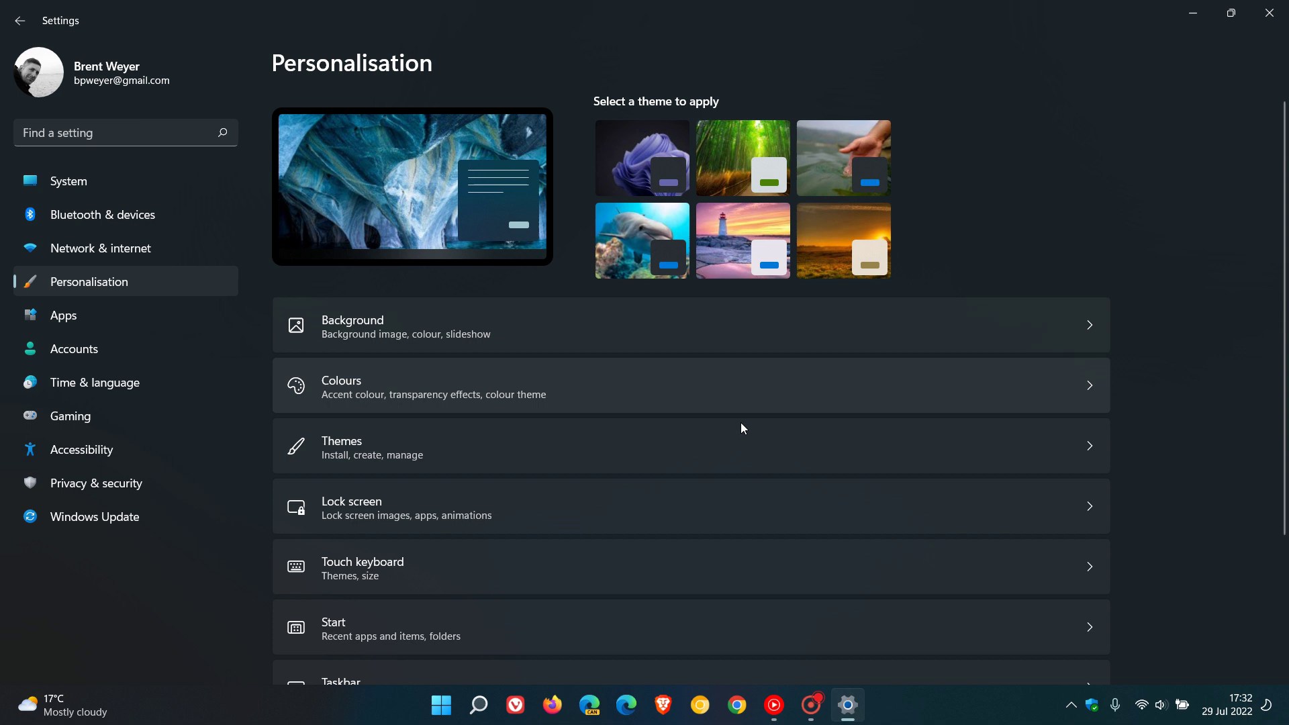
scroll(799, 406, down, 2)
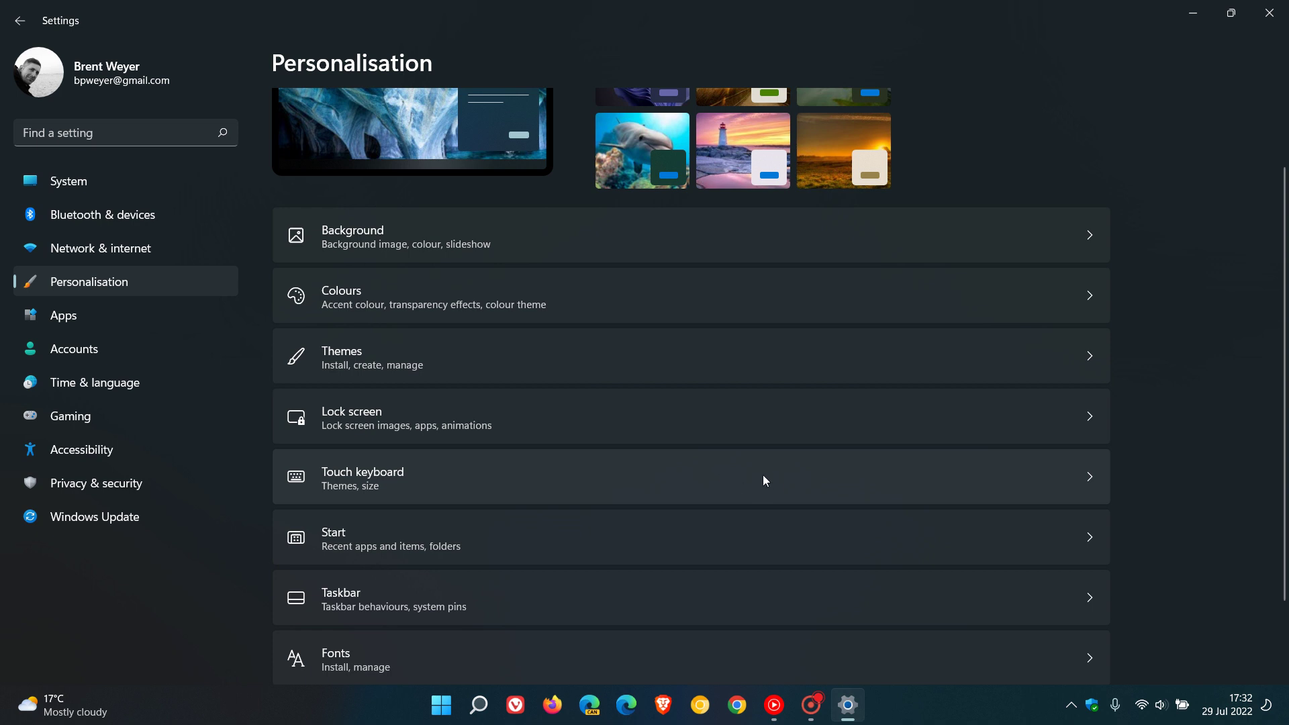
scroll(762, 474, down, 2)
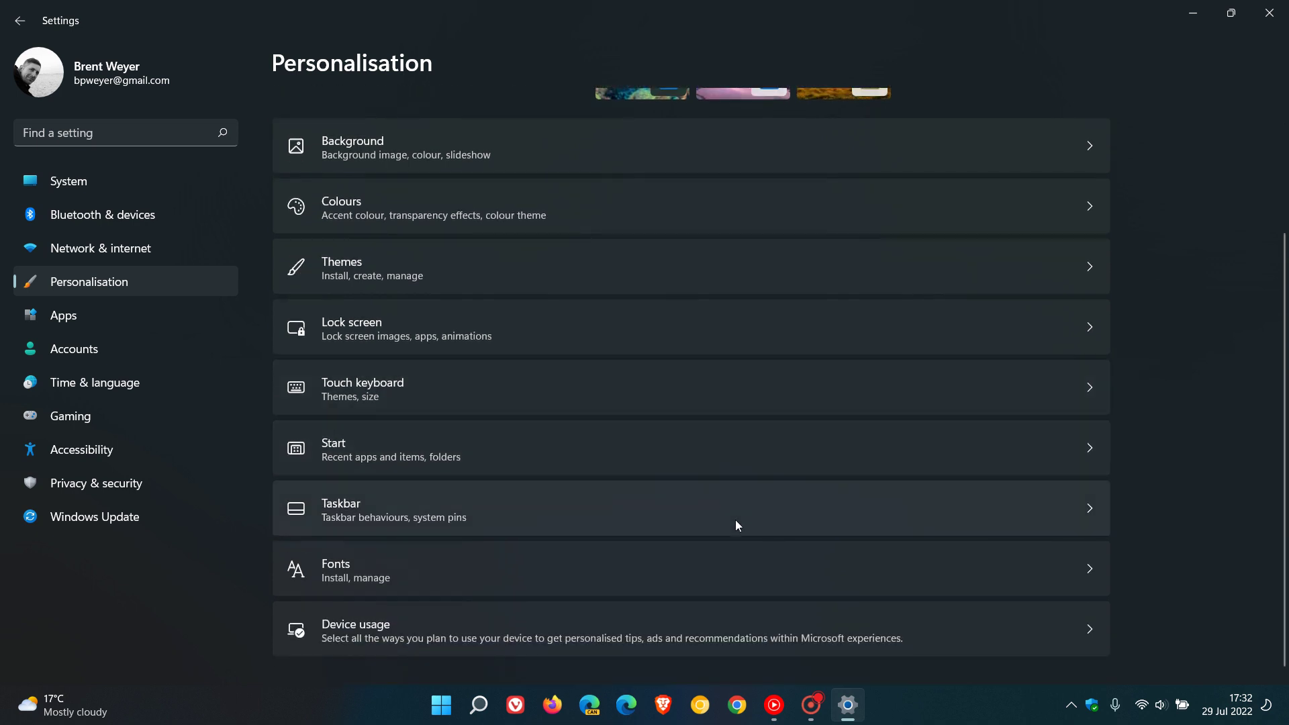
In Taskbar settings, turn the Touch keyboard corner icon On, then minimize Settings
click(772, 519)
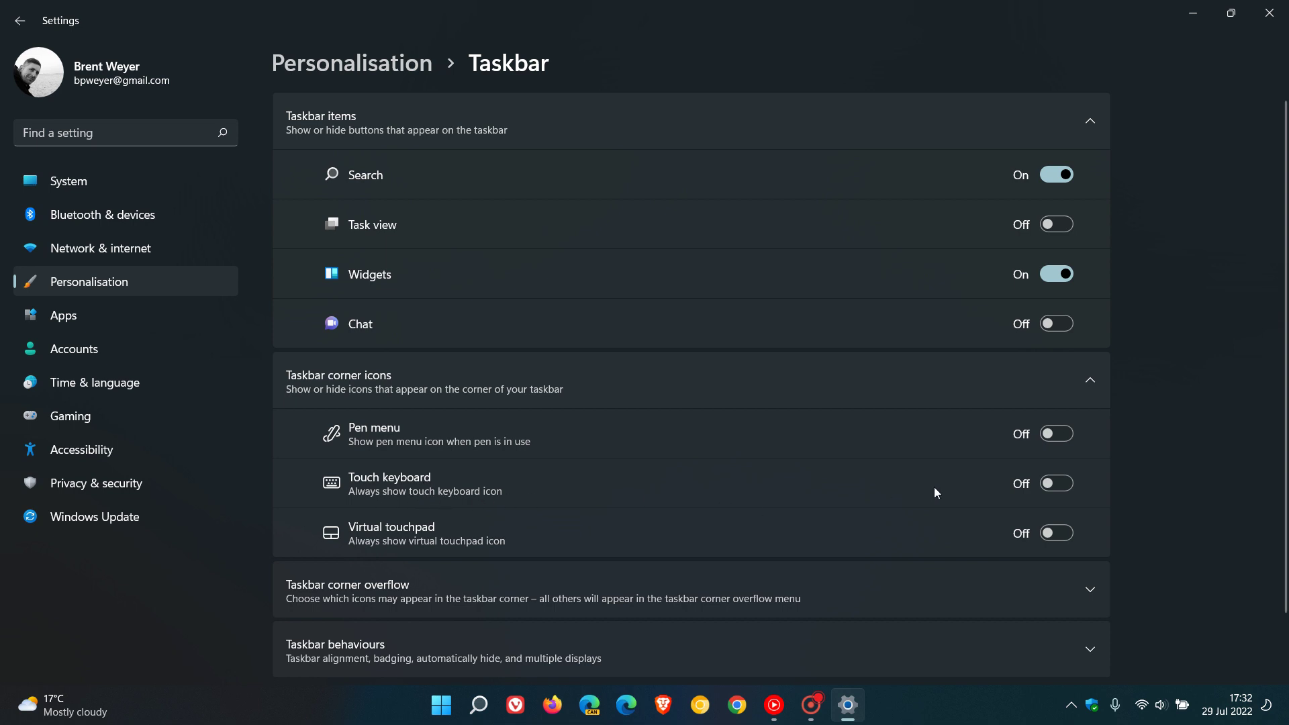
click(1069, 487)
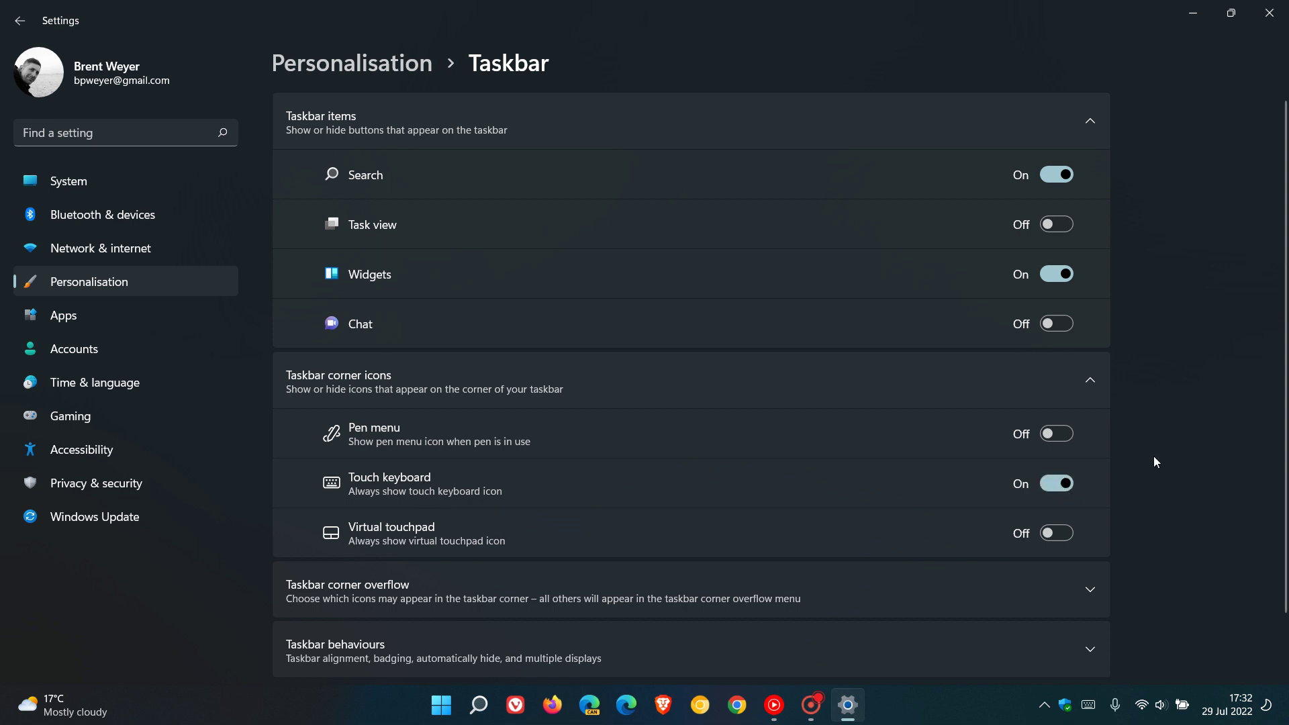
click(1192, 16)
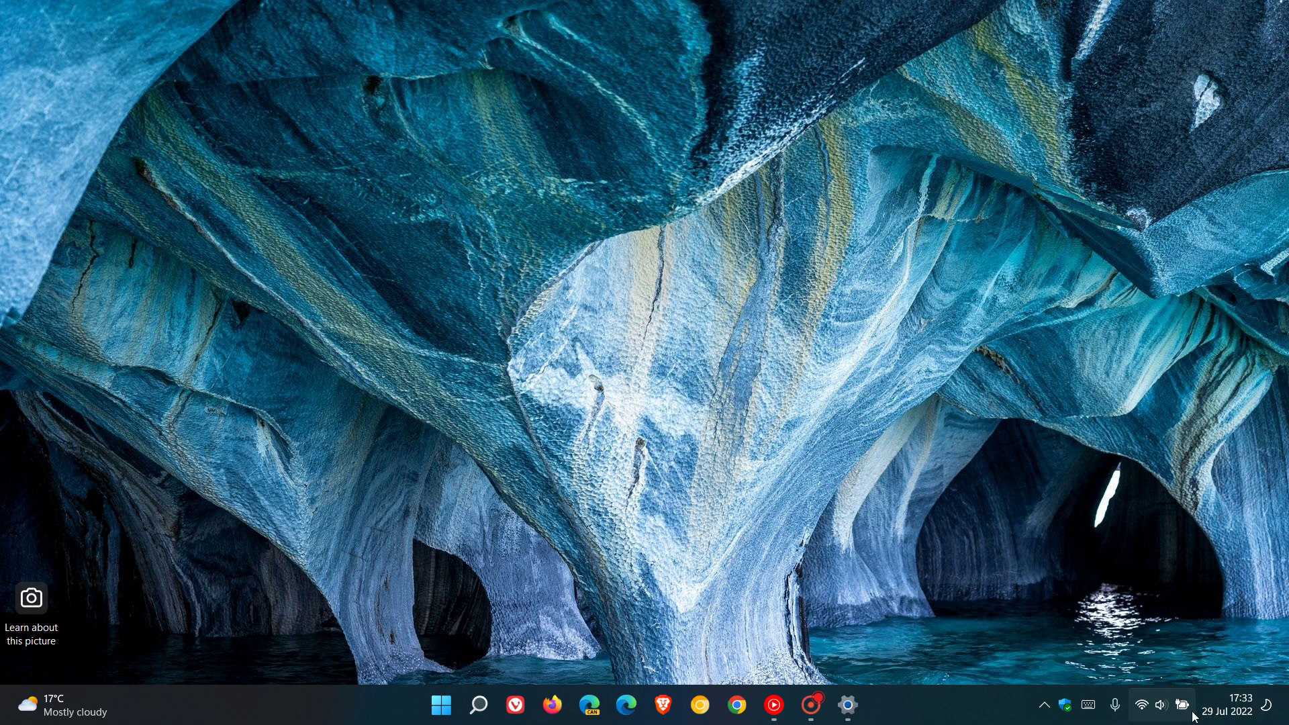
Open the touch keyboard from its tray icon and drag it to the upper middle of the screen
click(1089, 705)
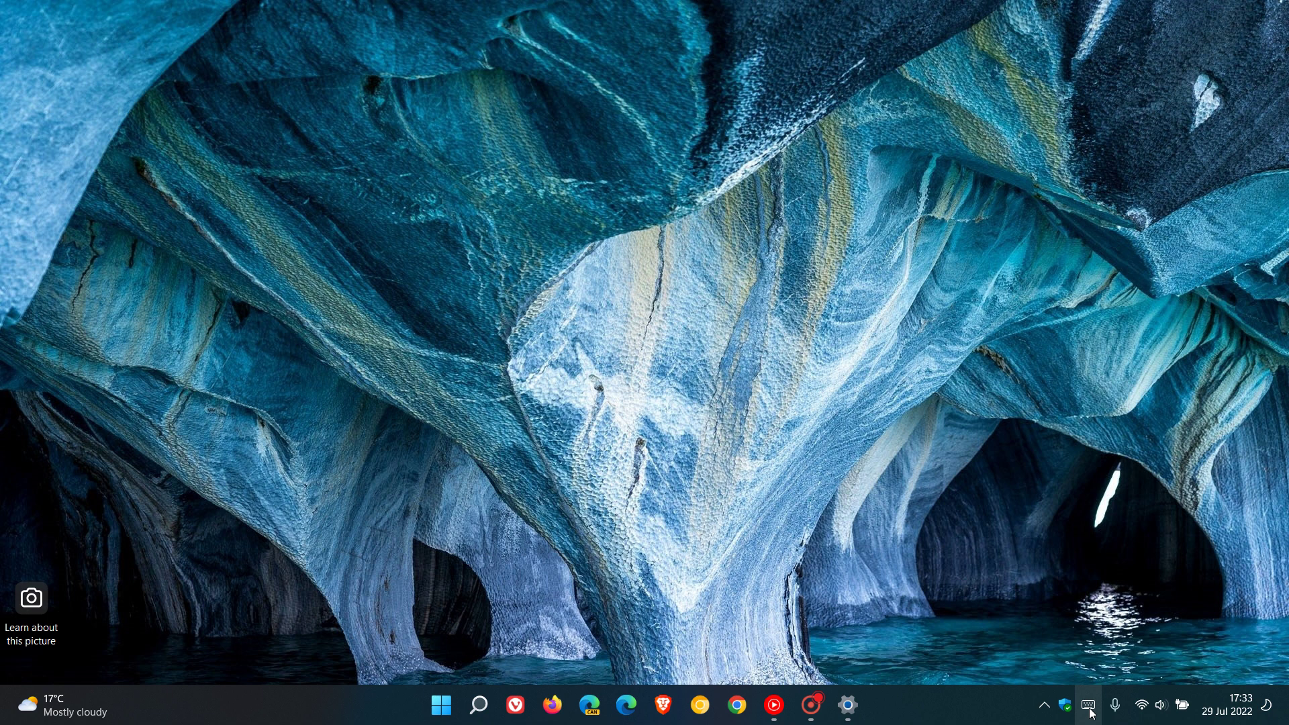
click(1089, 706)
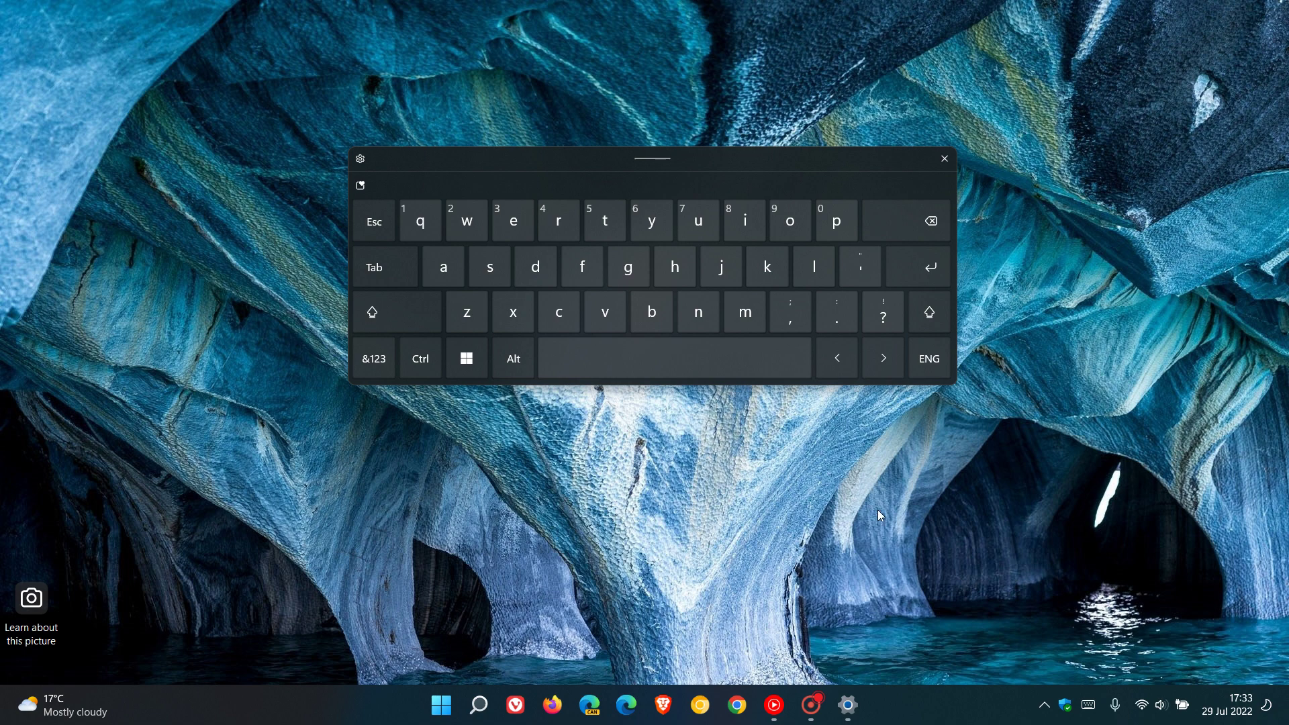
drag(815, 158, 1061, 245)
drag(1037, 298, 824, 175)
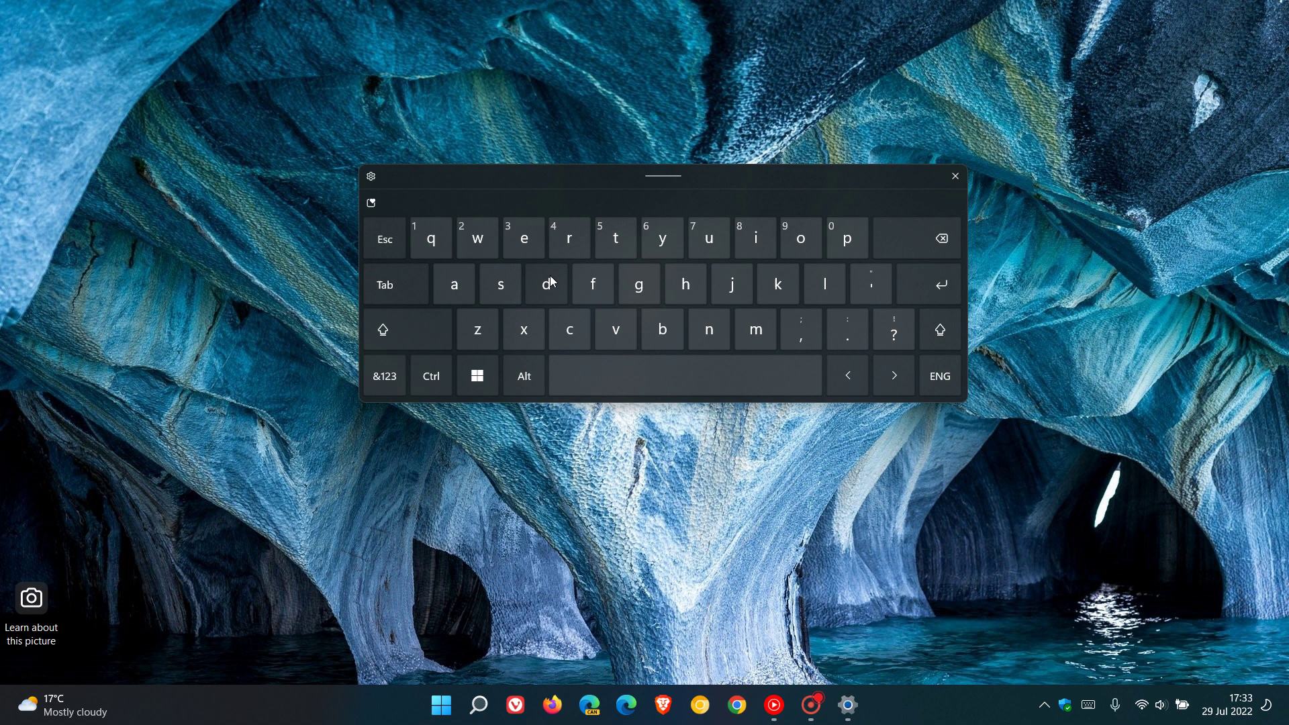
Preview the emoji panel, then switch the keyboard to the Small layout
click(371, 203)
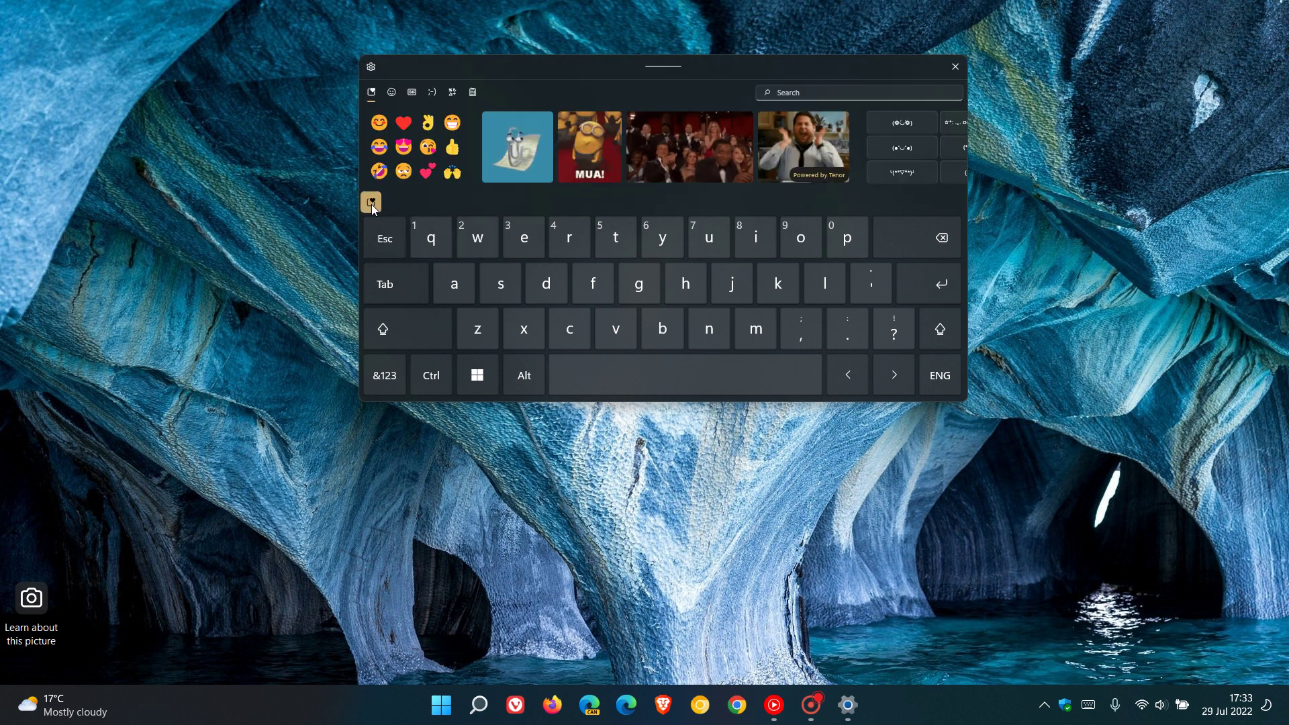
click(371, 203)
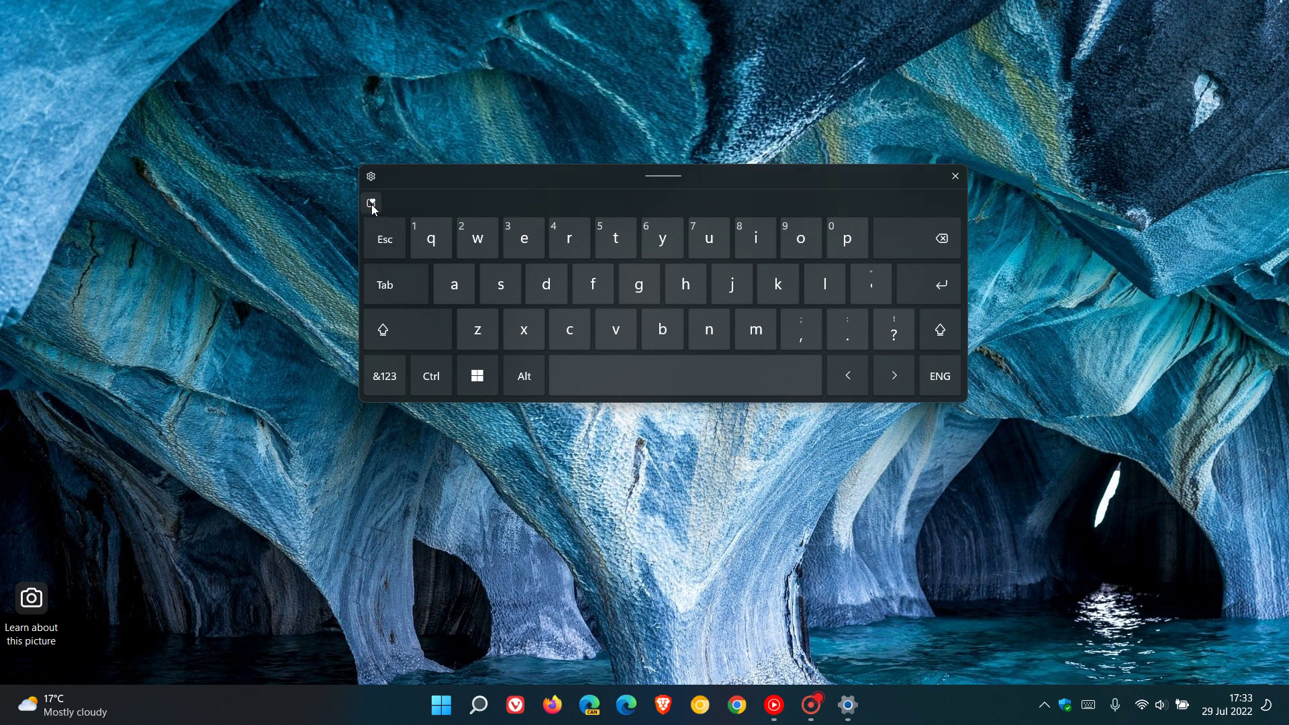
click(372, 176)
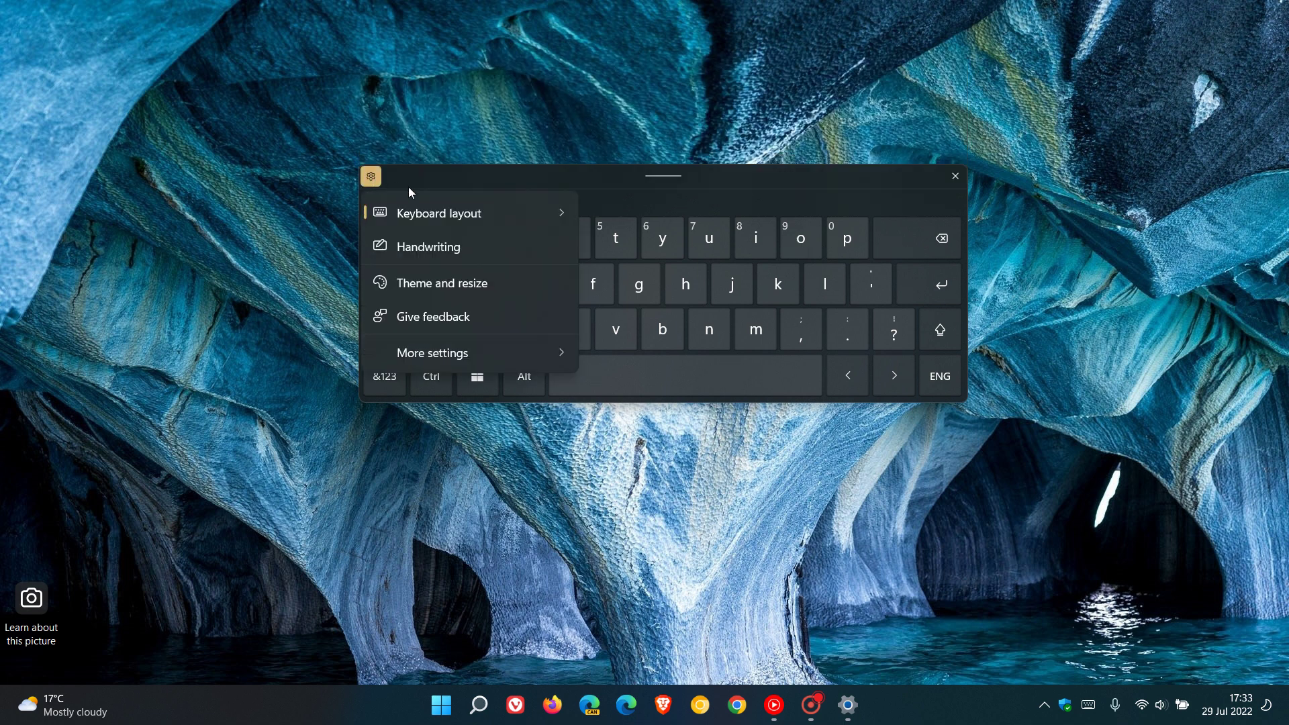
mouse_move(482, 208)
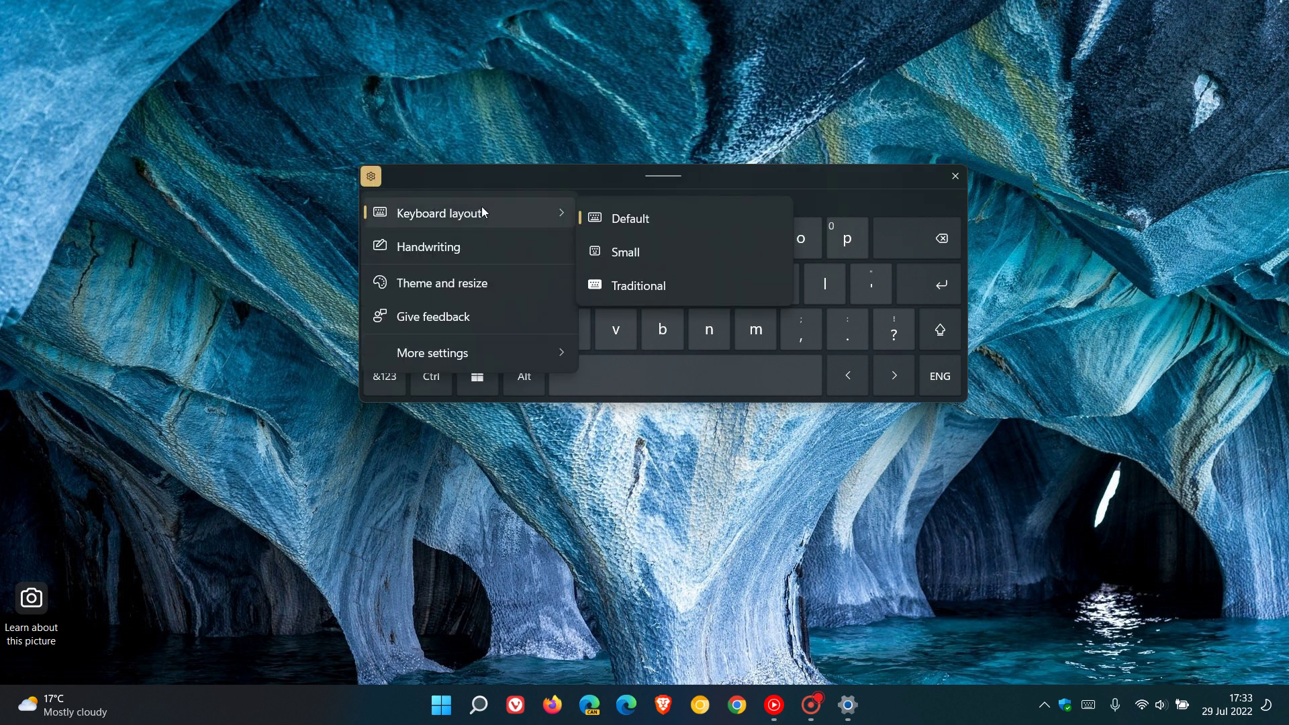
click(643, 253)
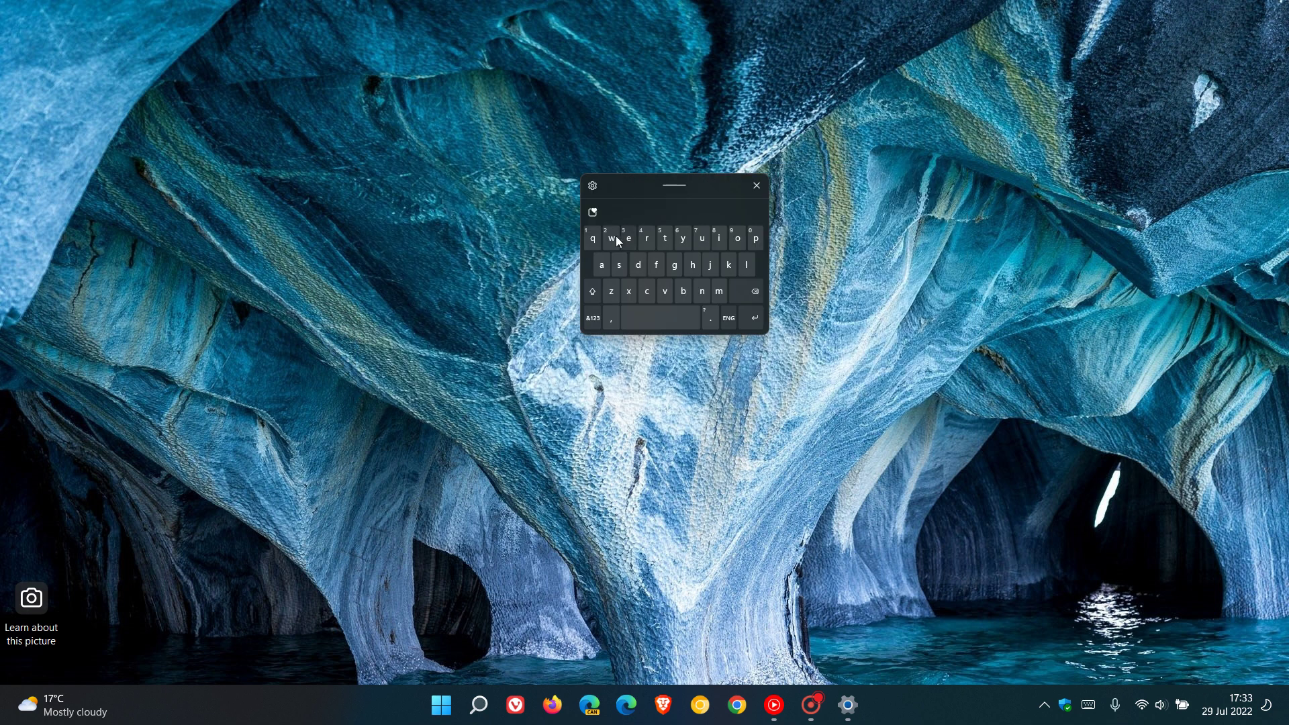
Try the Traditional keyboard layout, then return to the Default layout
click(592, 188)
mouse_move(631, 222)
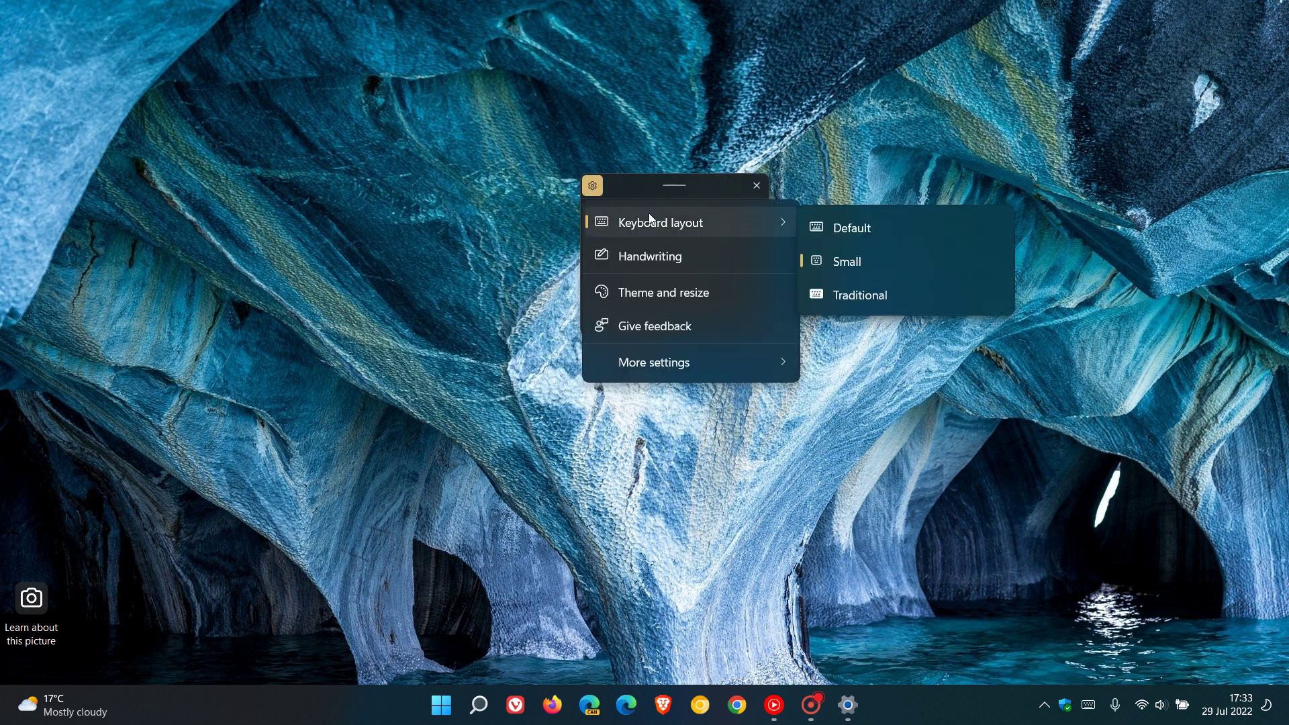
click(872, 295)
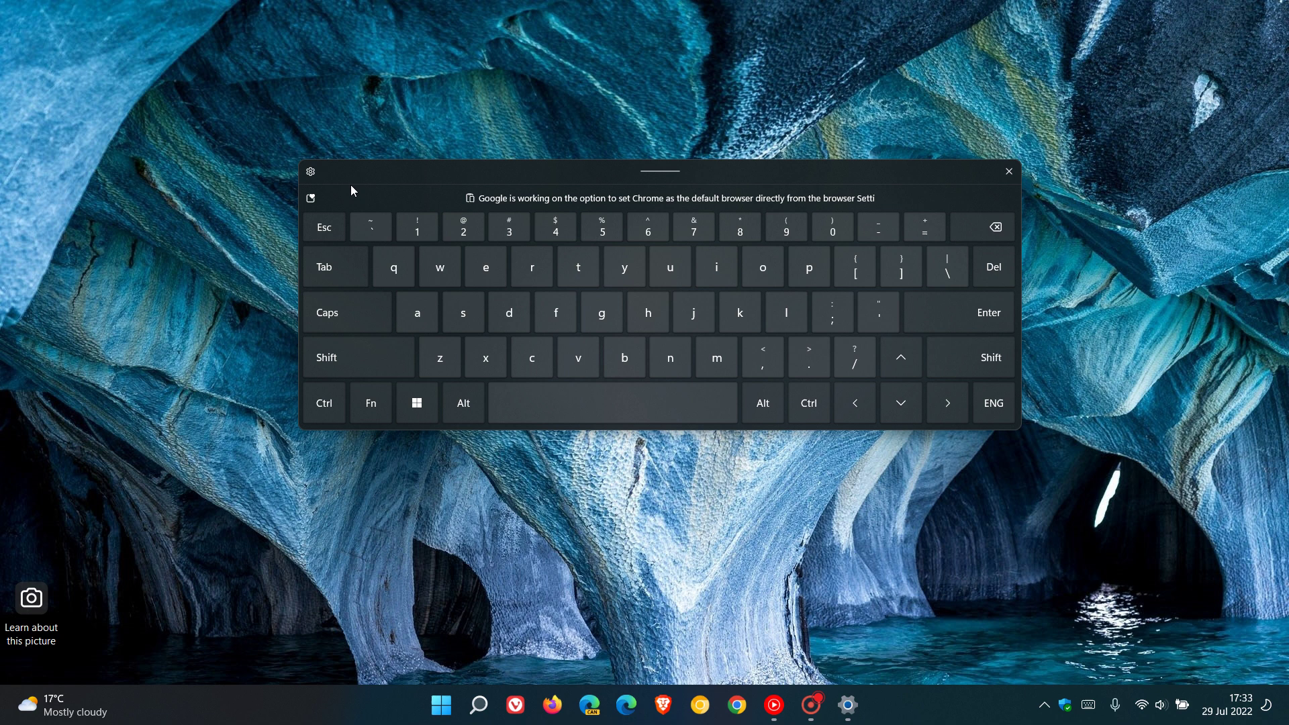
click(310, 172)
mouse_move(394, 208)
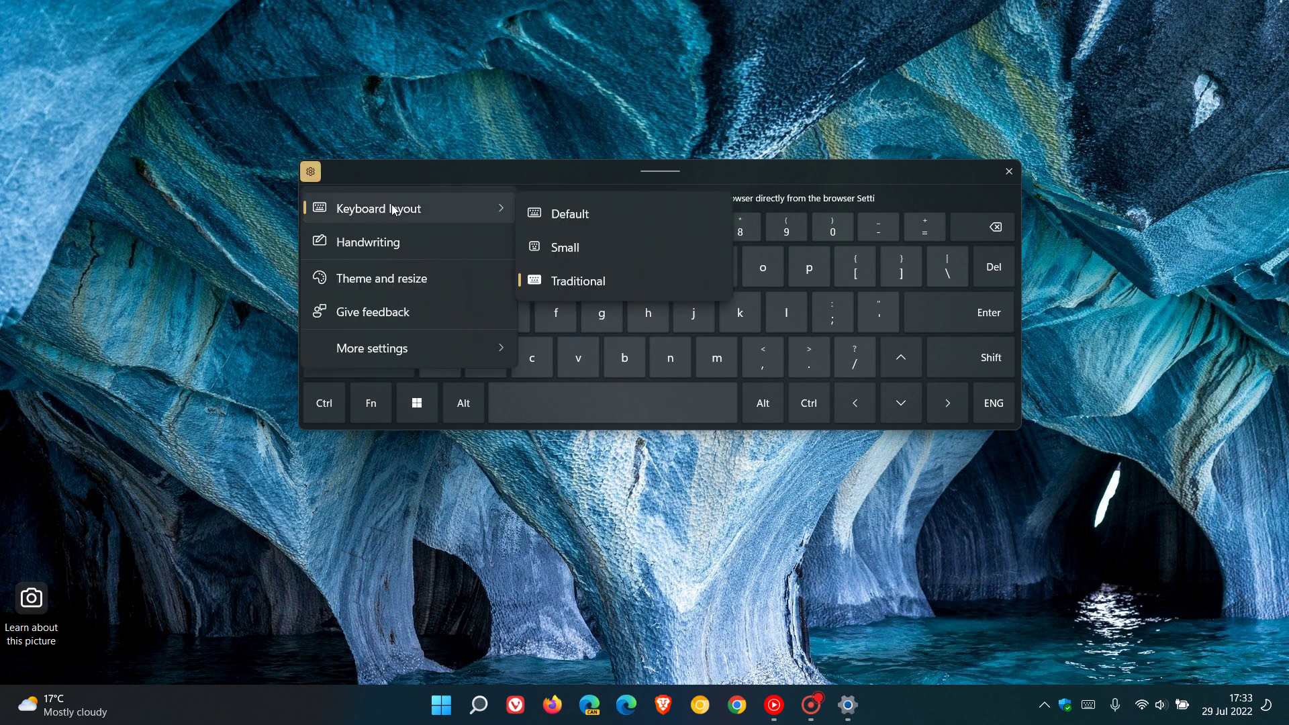
click(581, 218)
click(372, 178)
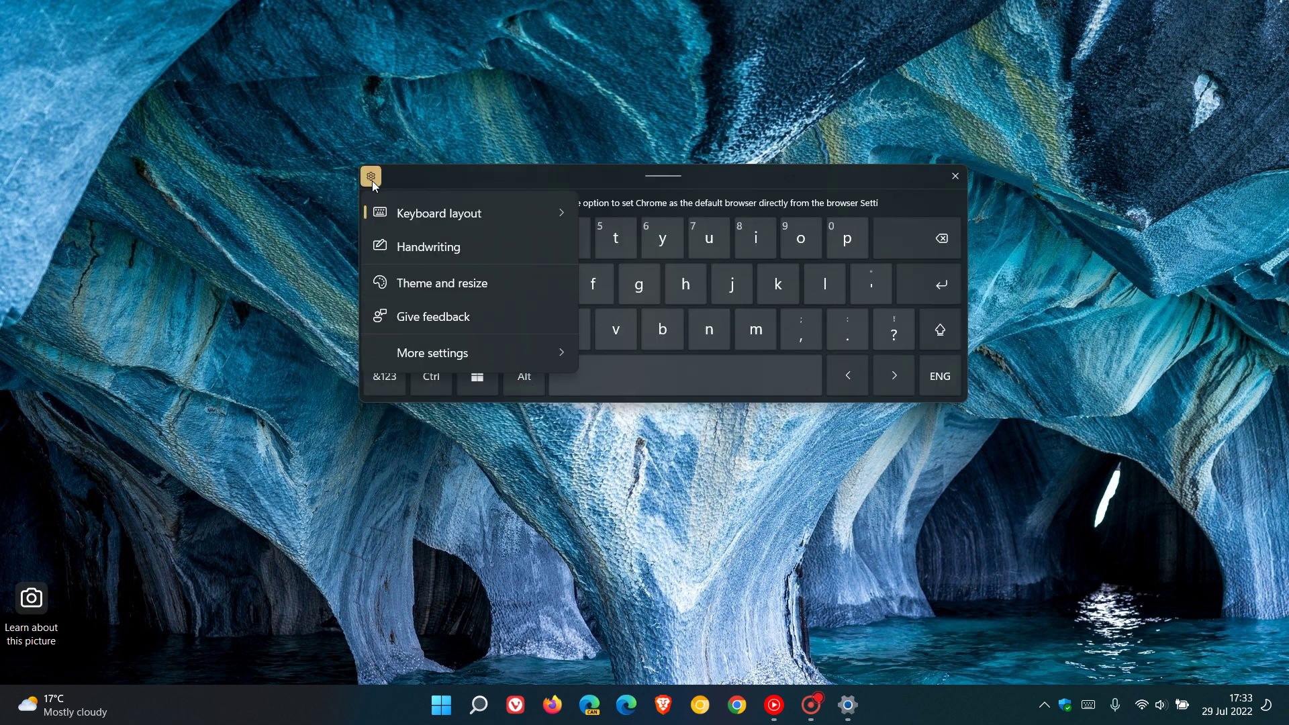
Handwrite the word 'well' in the handwriting panel, then backspace until it is erased
click(452, 252)
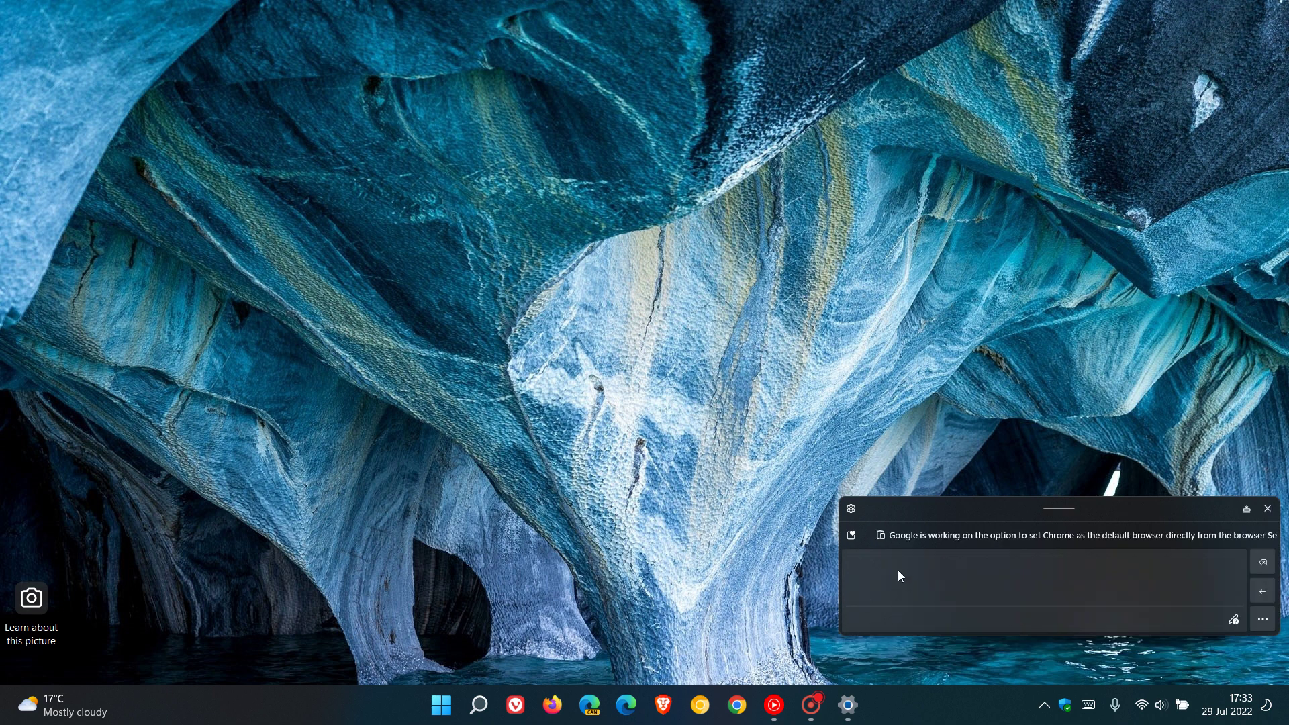
mouse_move(897, 576)
mouse_down()
mouse_move(917, 589)
mouse_move(974, 582)
mouse_up()
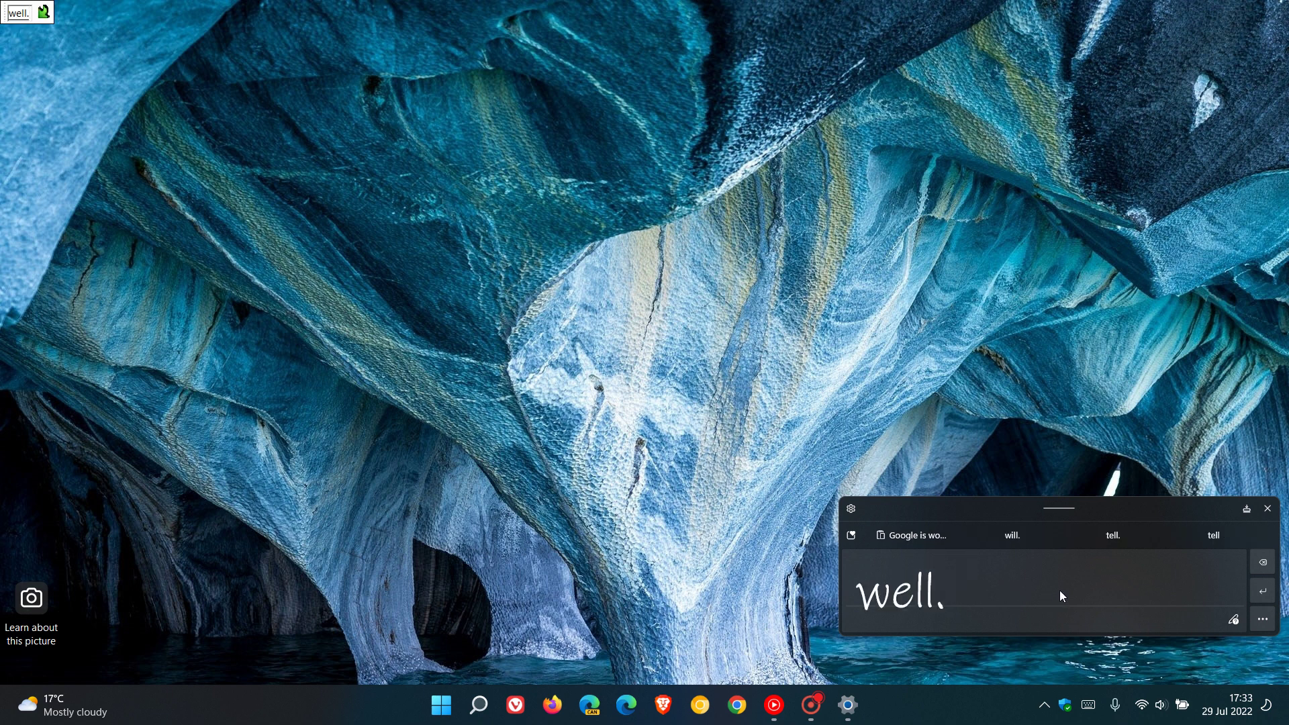
click(1263, 563)
click(1263, 563)
click(1263, 563)
click(1263, 564)
click(1263, 564)
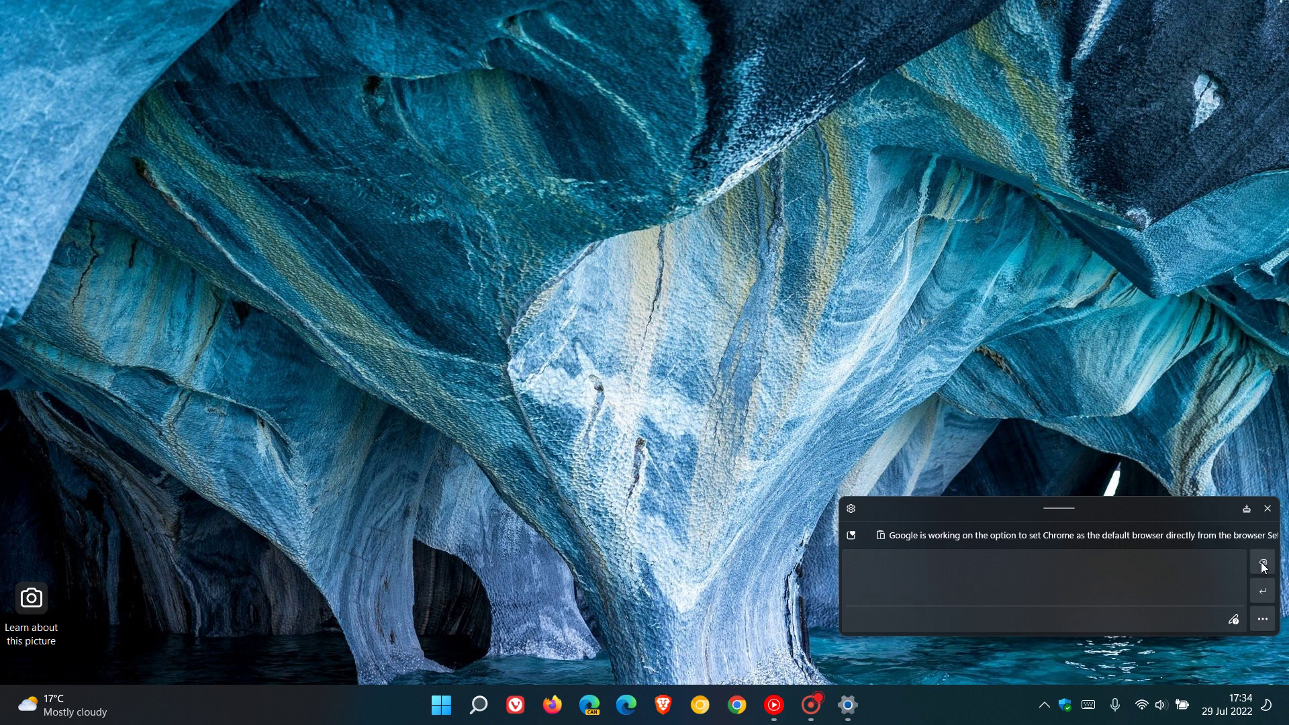
Switch the keyboard back to the full Default layout
click(851, 508)
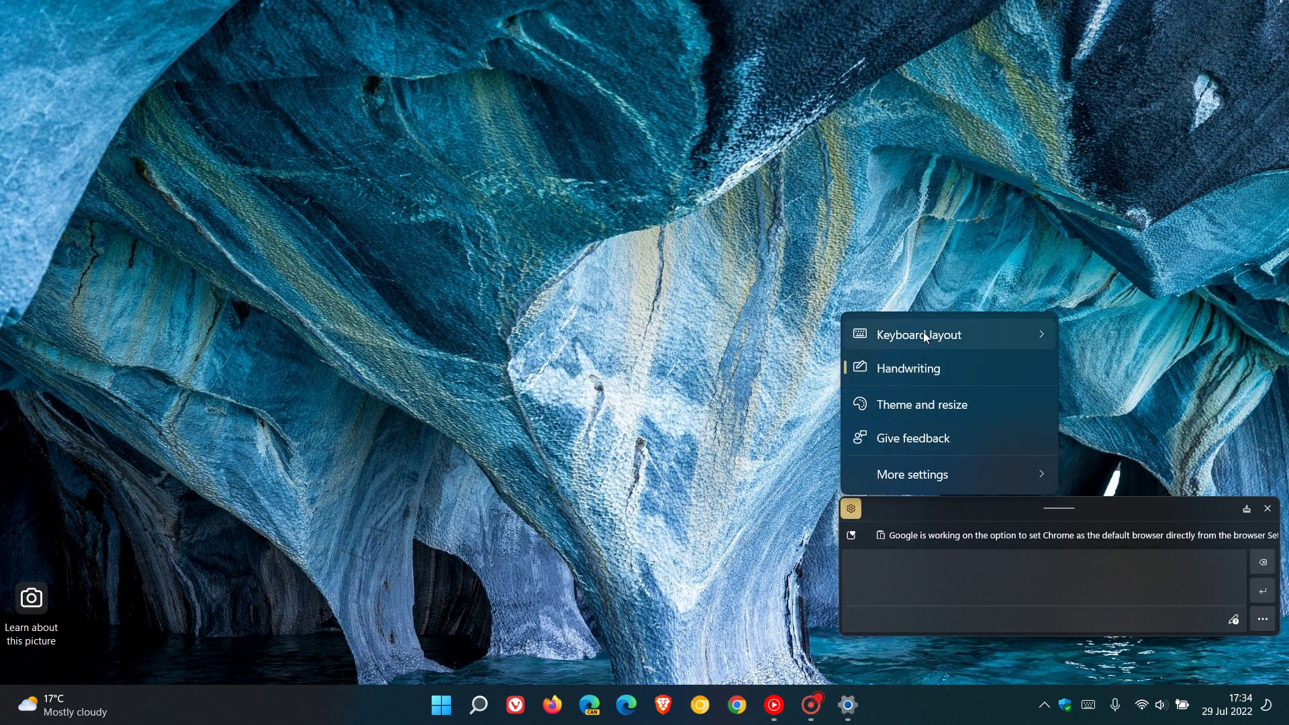
mouse_move(923, 333)
click(1112, 342)
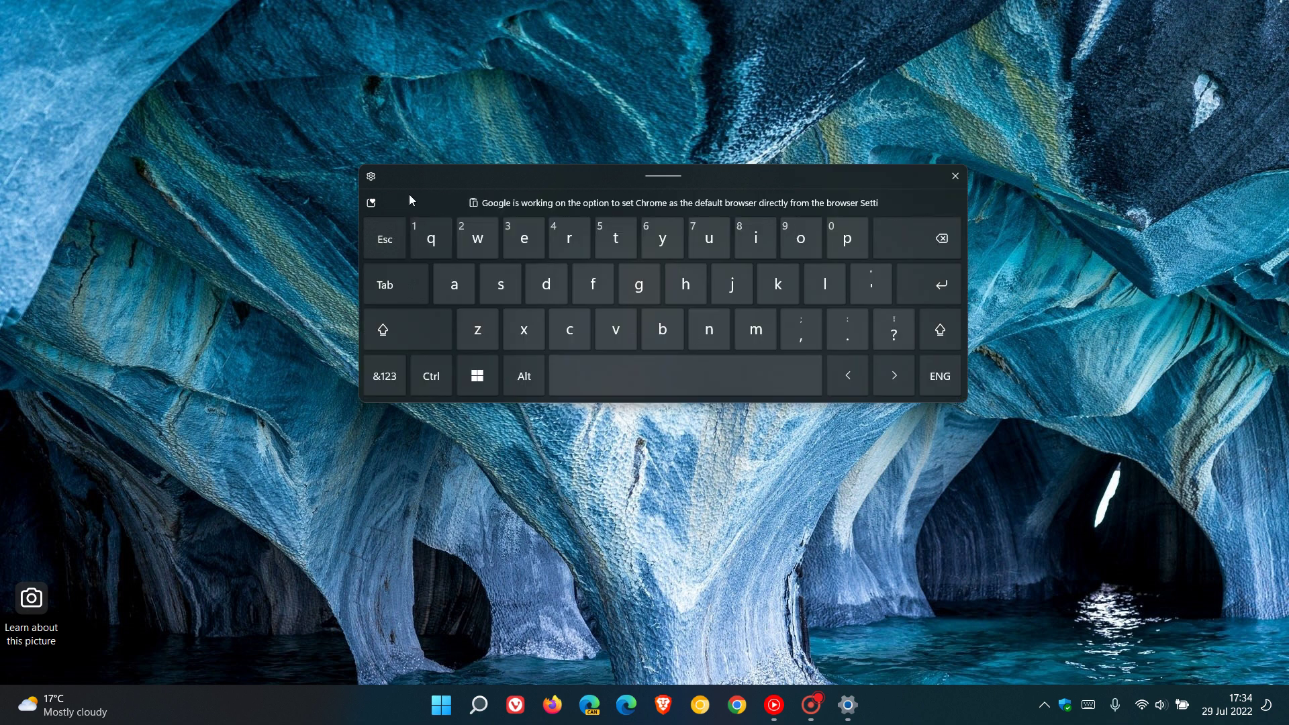
Open the keyboard's Theme and resize settings and drag the keyboard up over the theme previews
click(372, 177)
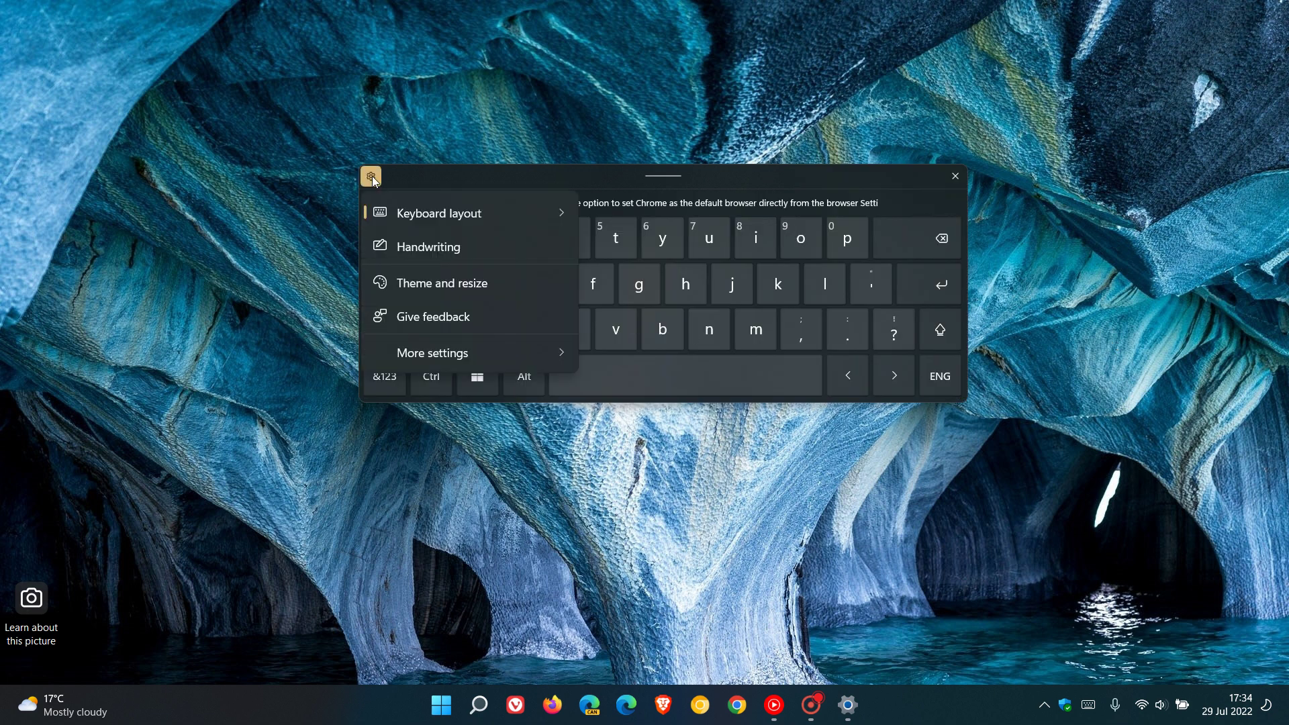
click(459, 283)
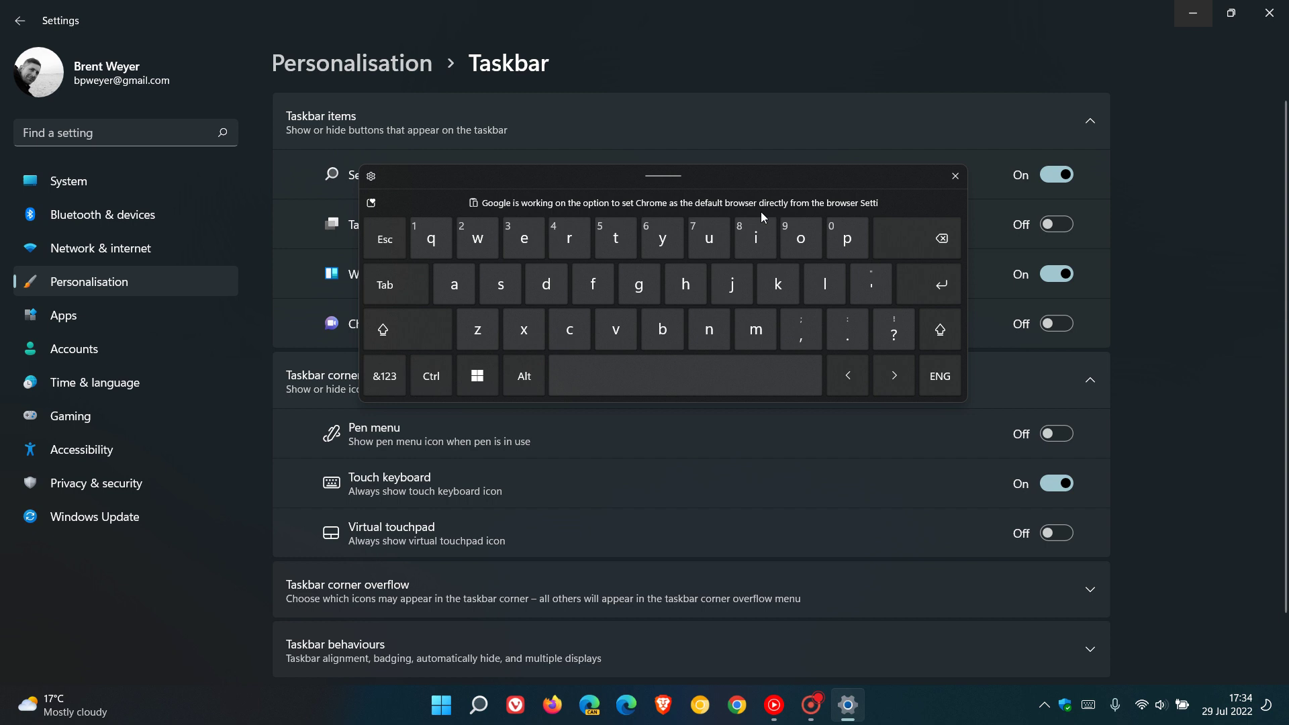
drag(763, 171, 755, 408)
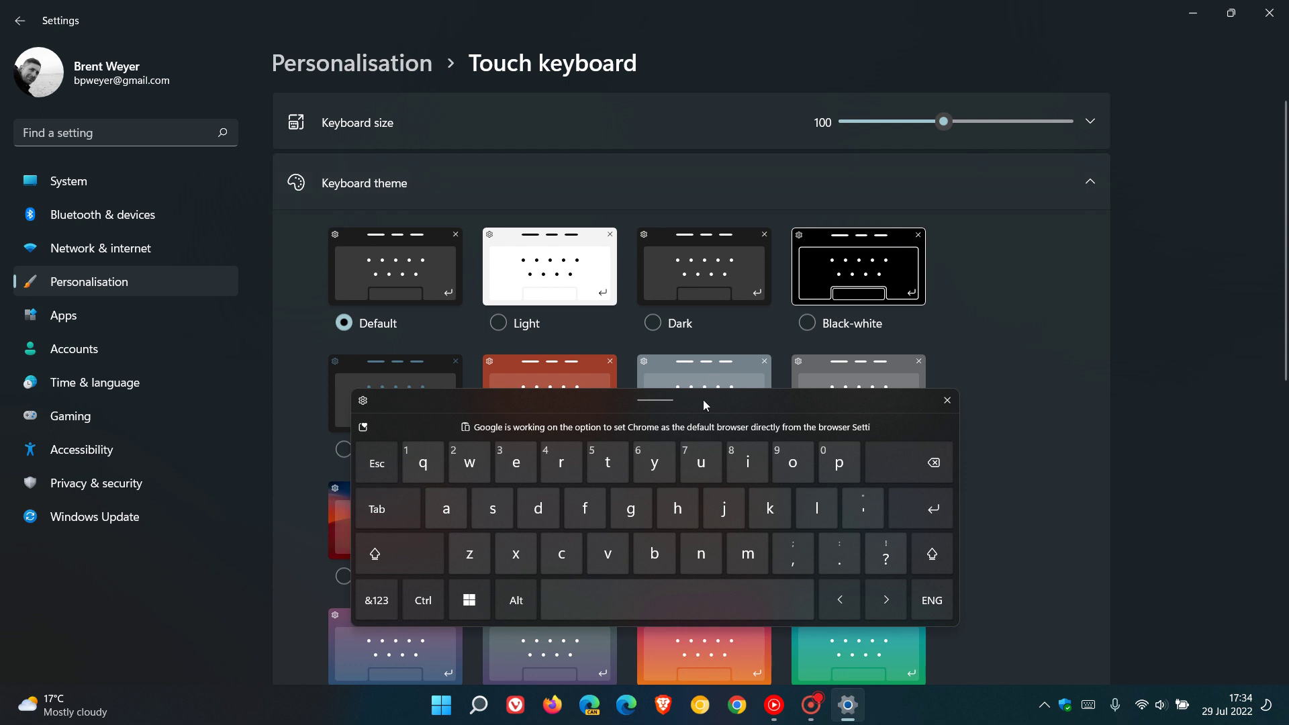
drag(703, 402, 717, 438)
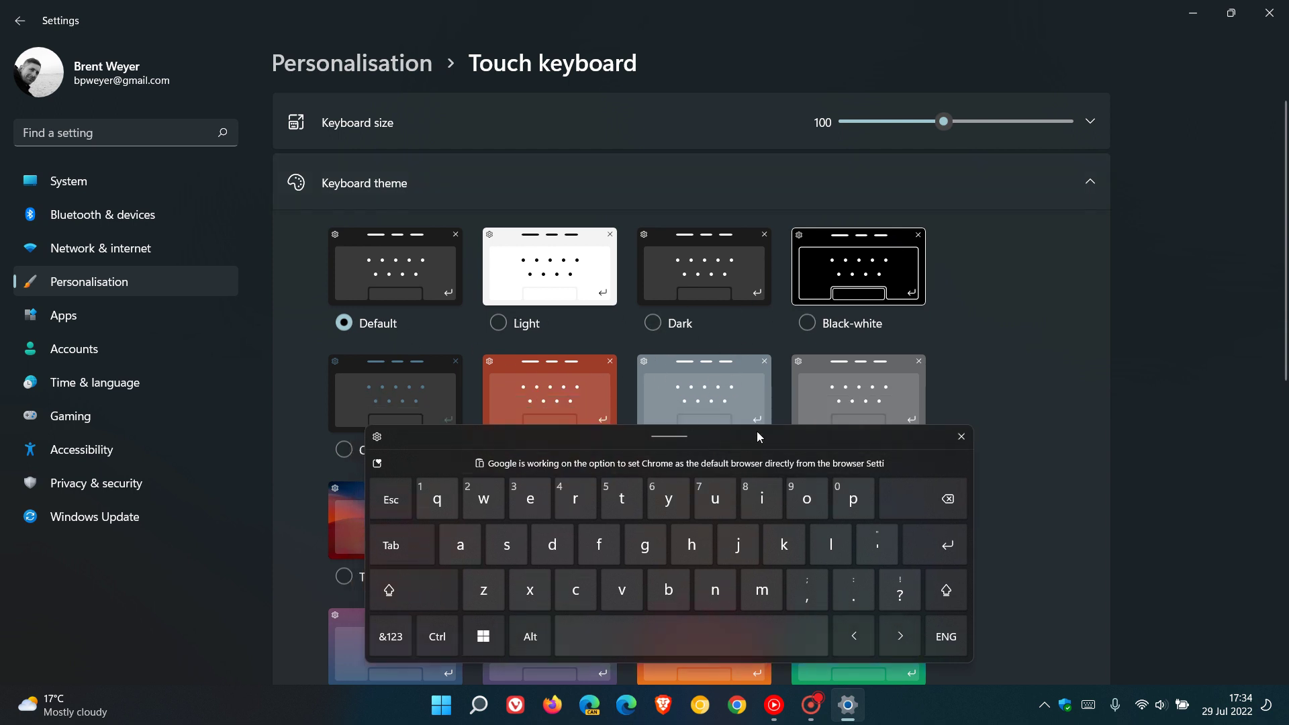
drag(758, 439, 746, 216)
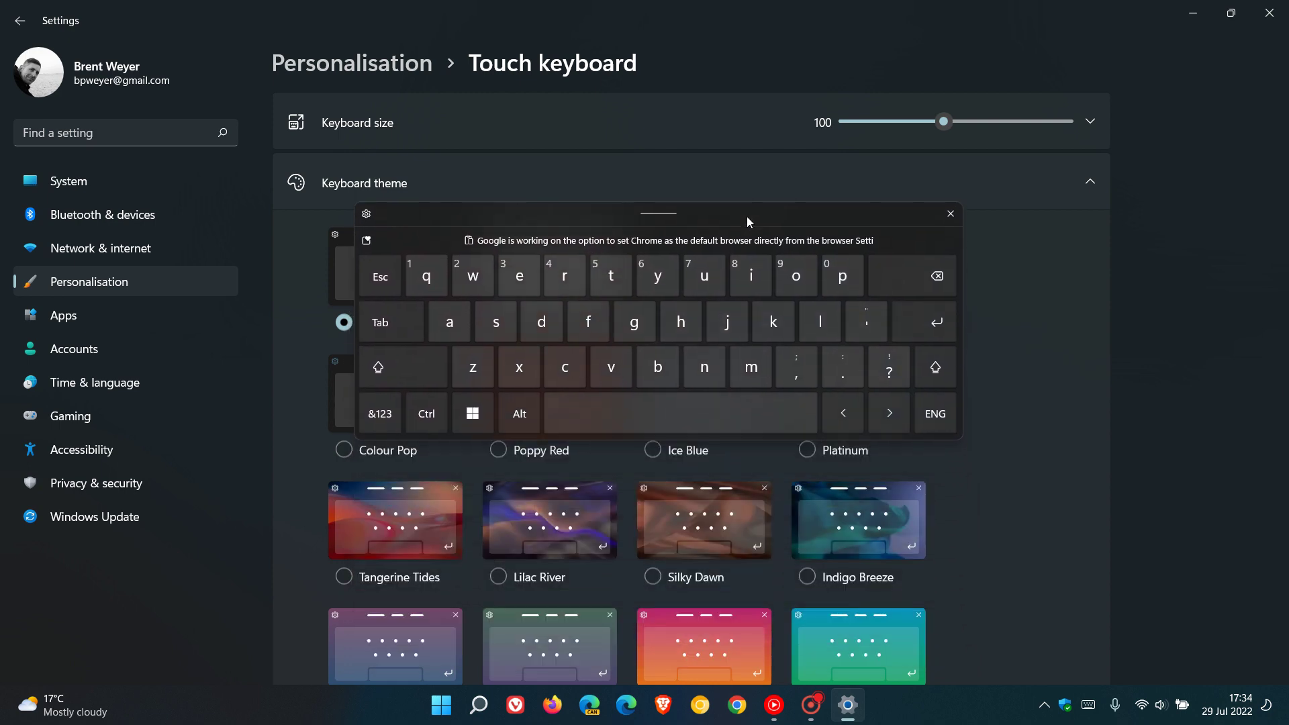
Minimise Settings, browse the keyboard's More settings options, then close the touch keyboard
click(1194, 14)
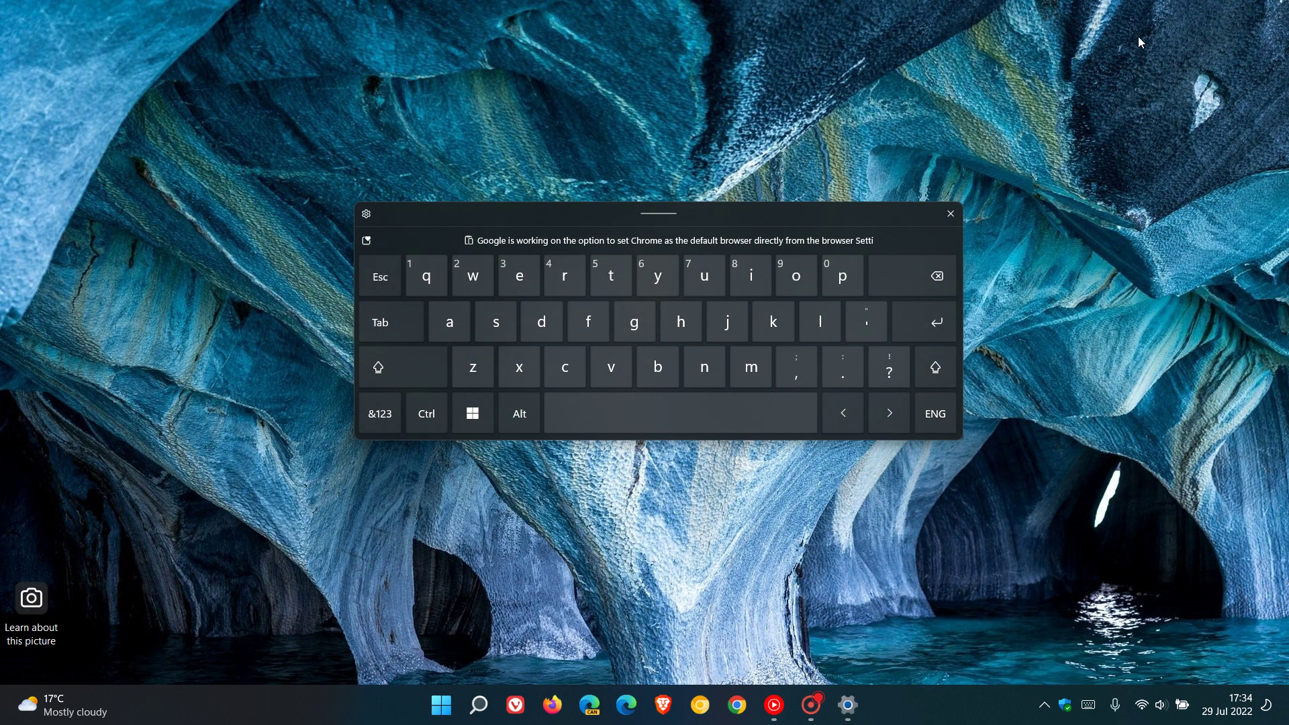
click(366, 212)
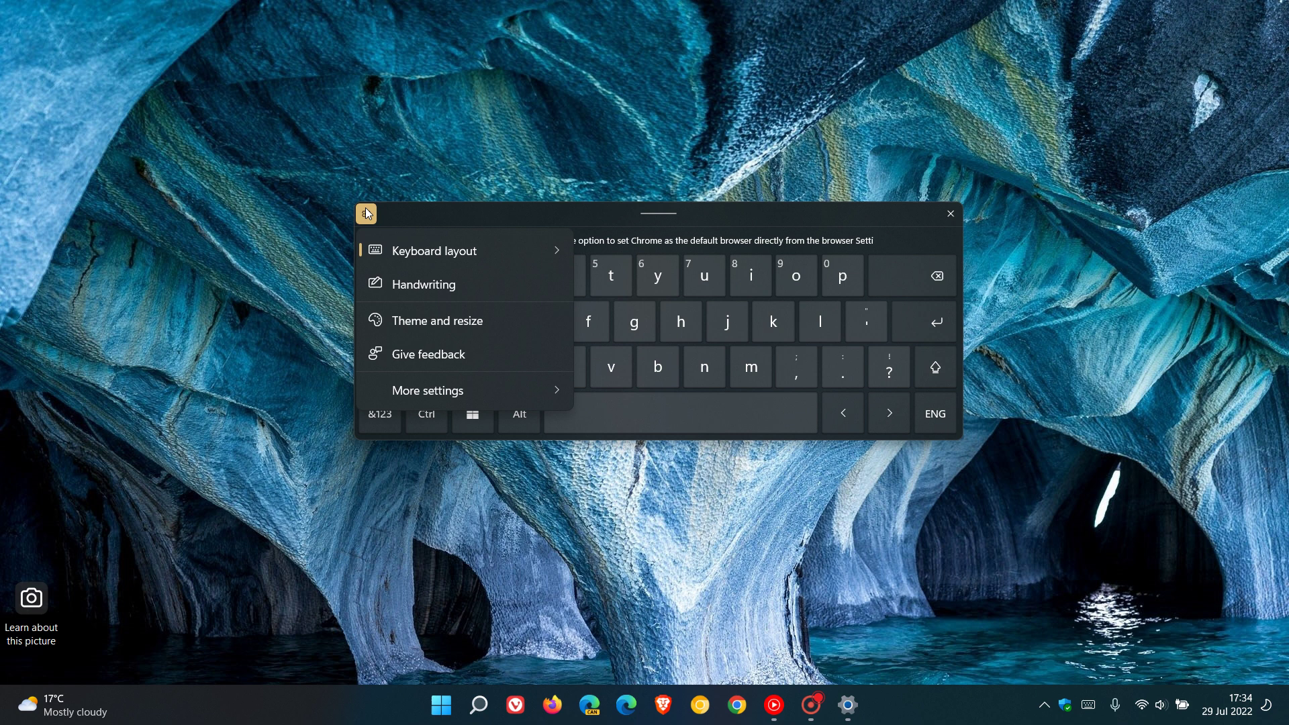
mouse_move(463, 396)
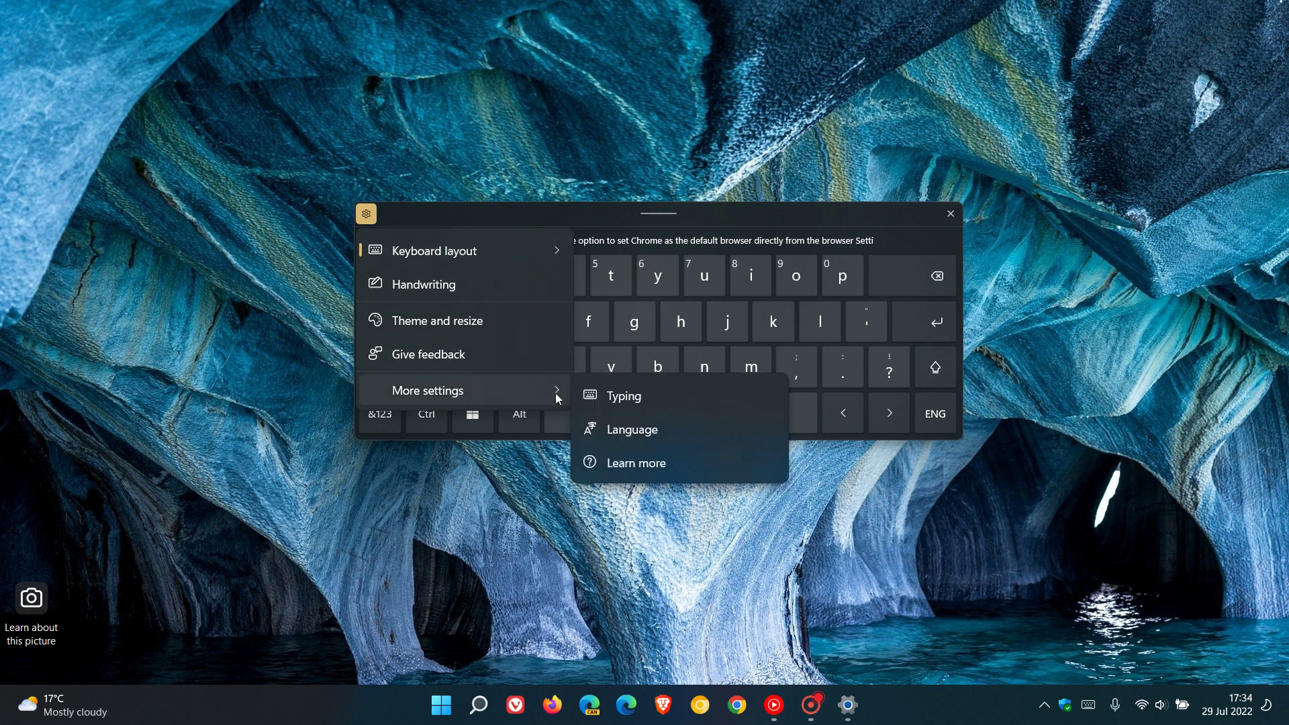
click(609, 571)
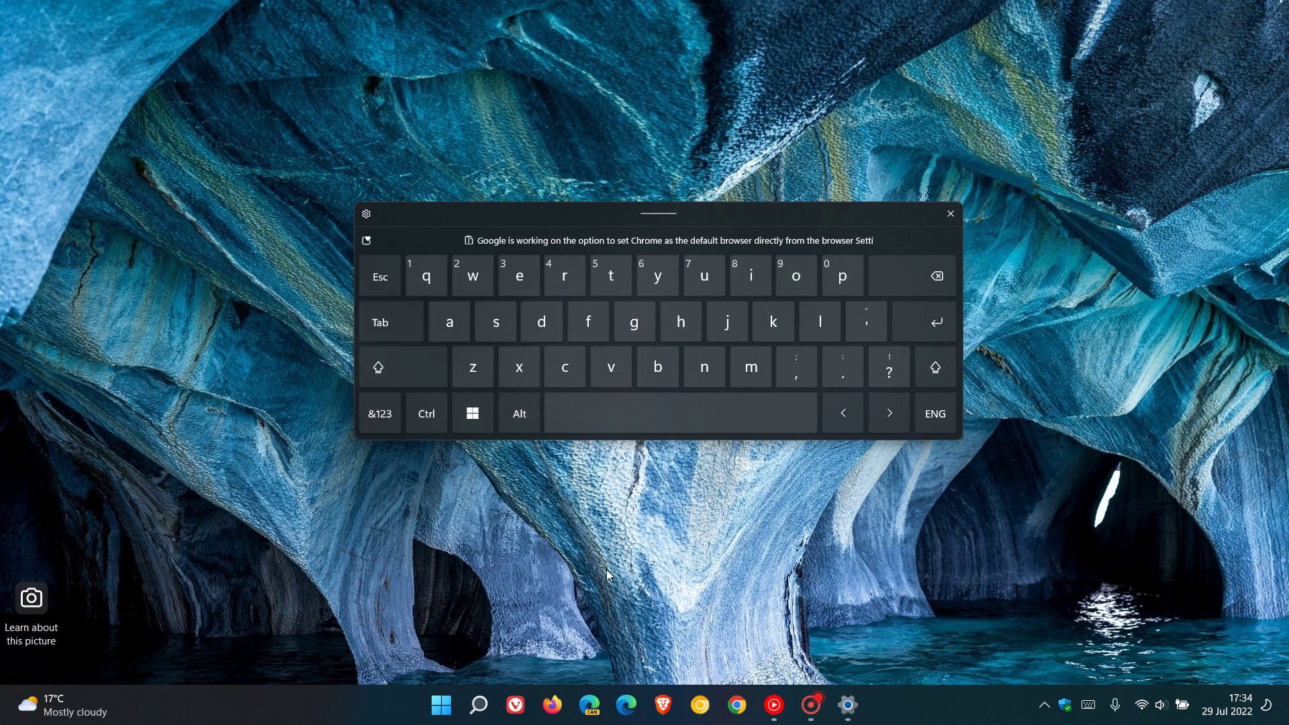
click(951, 213)
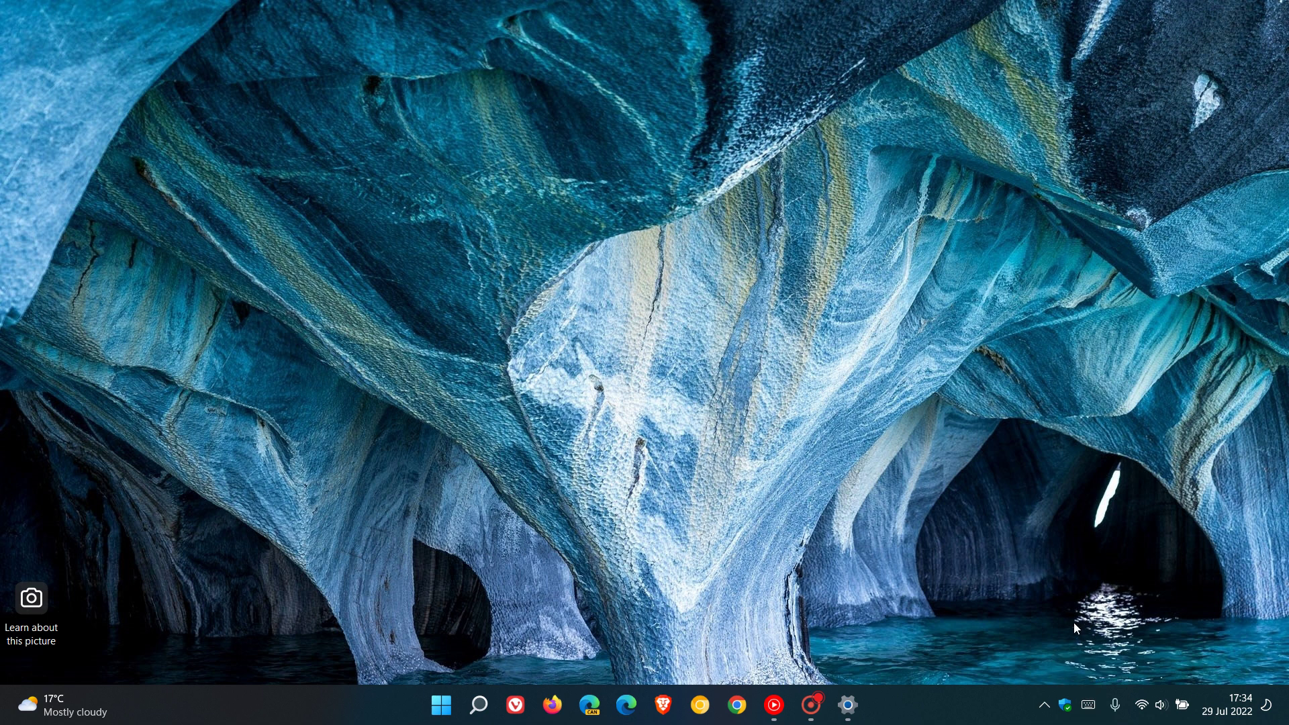
Turn the Touch keyboard taskbar corner icon Off under Personalisation > Taskbar, then close Settings
click(847, 705)
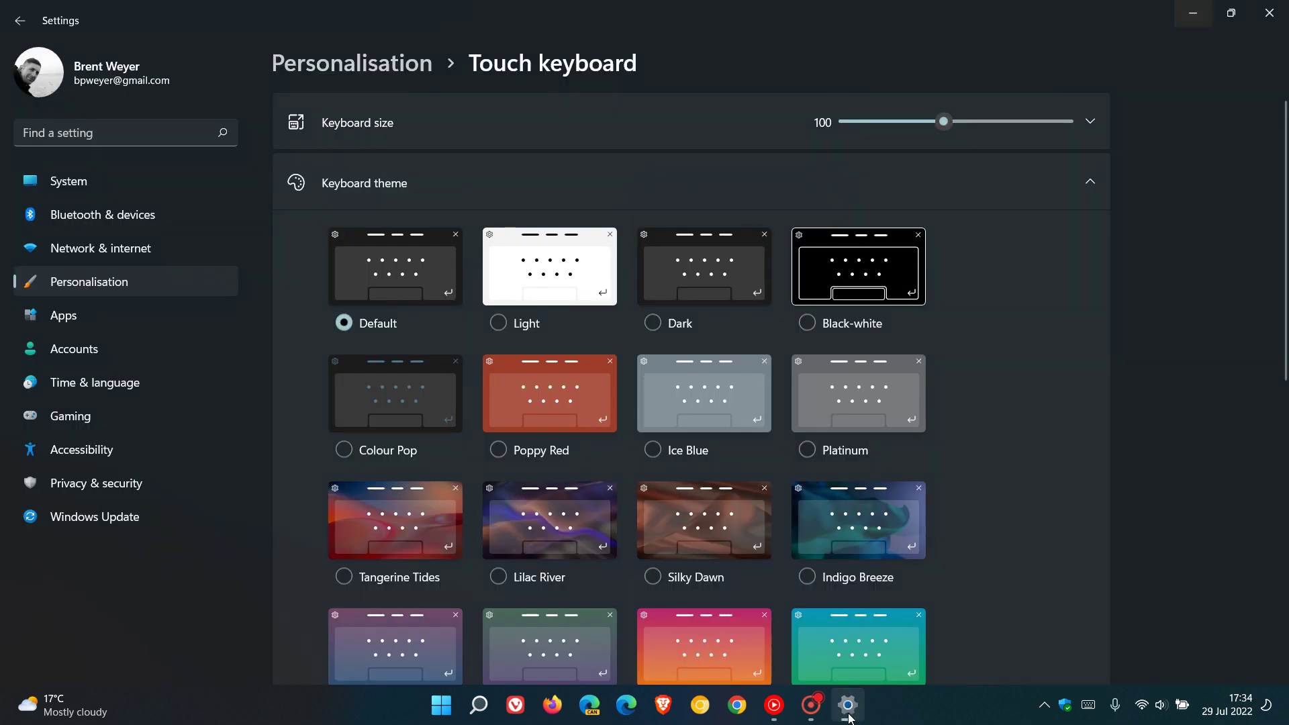
click(146, 283)
scroll(658, 510, down, 3)
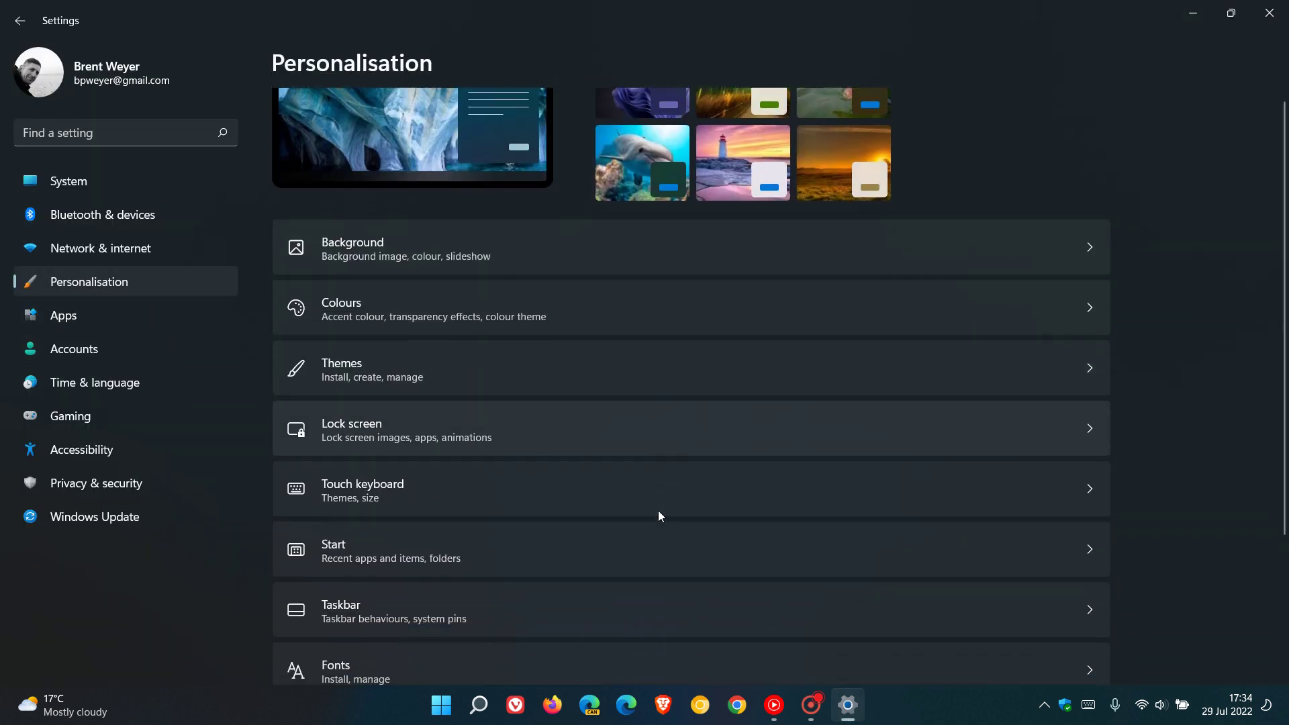
click(674, 595)
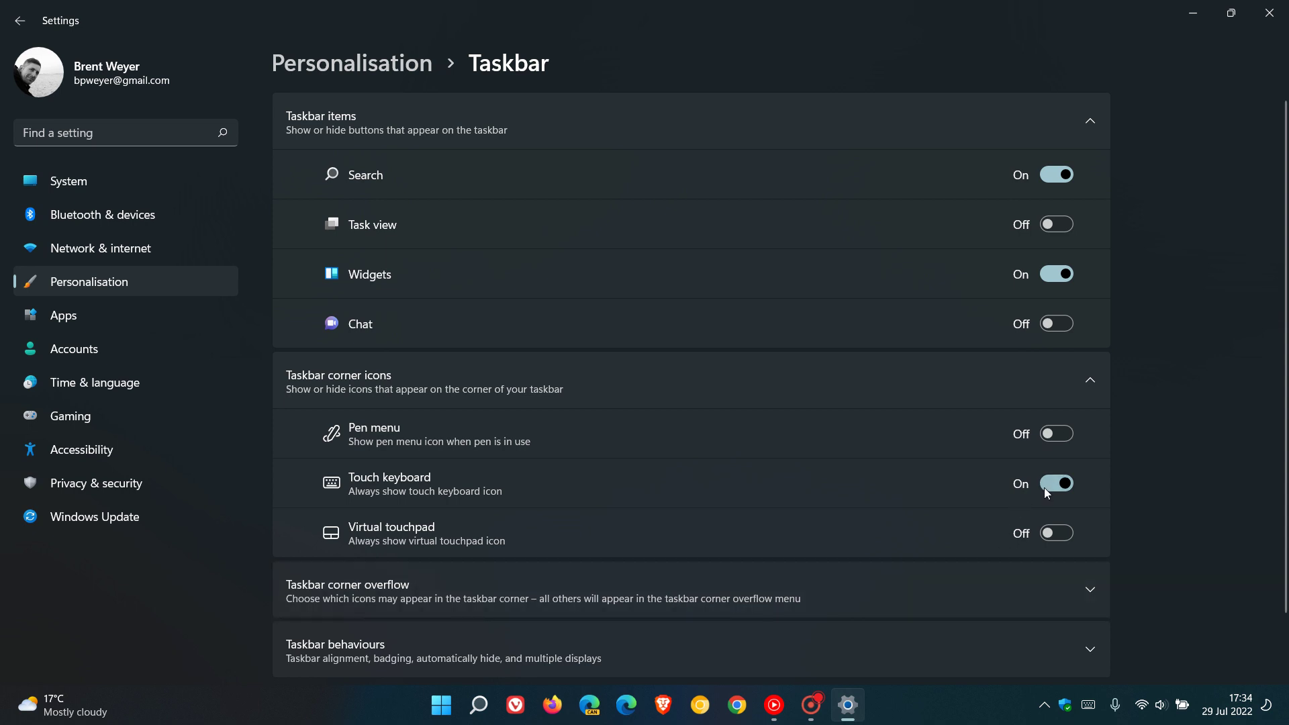
click(1045, 484)
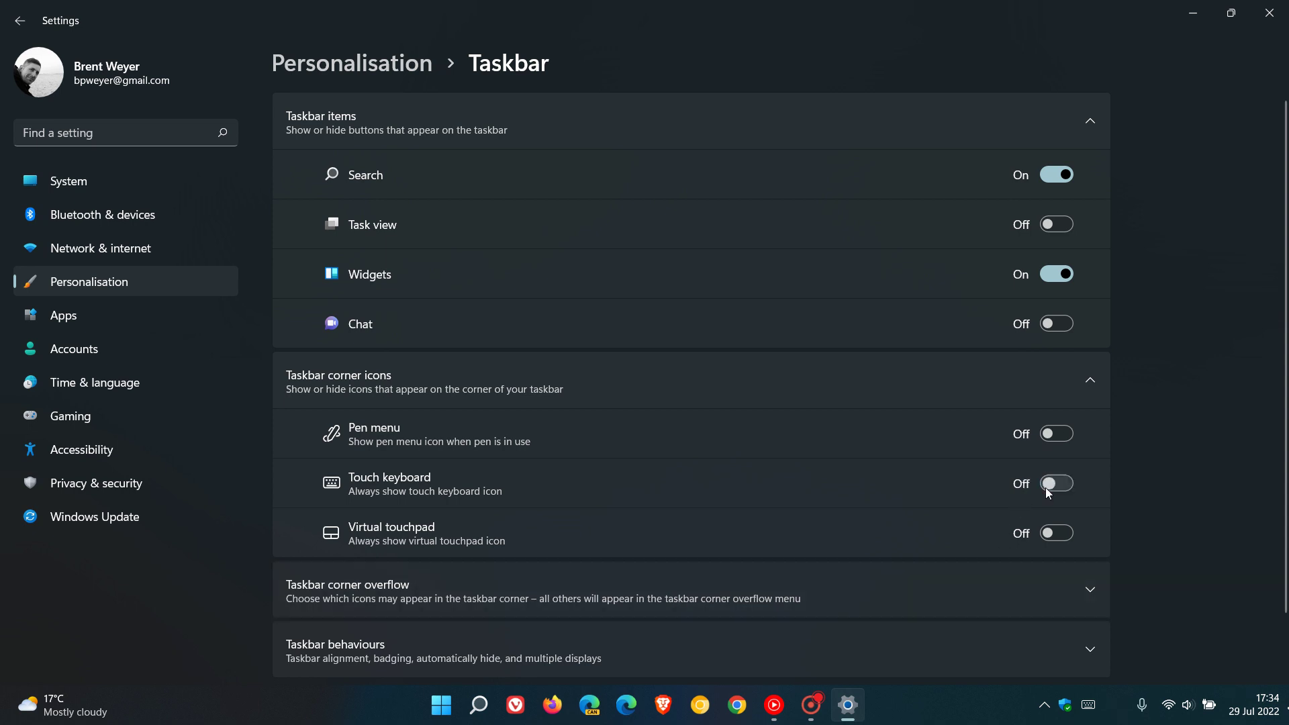
click(1268, 12)
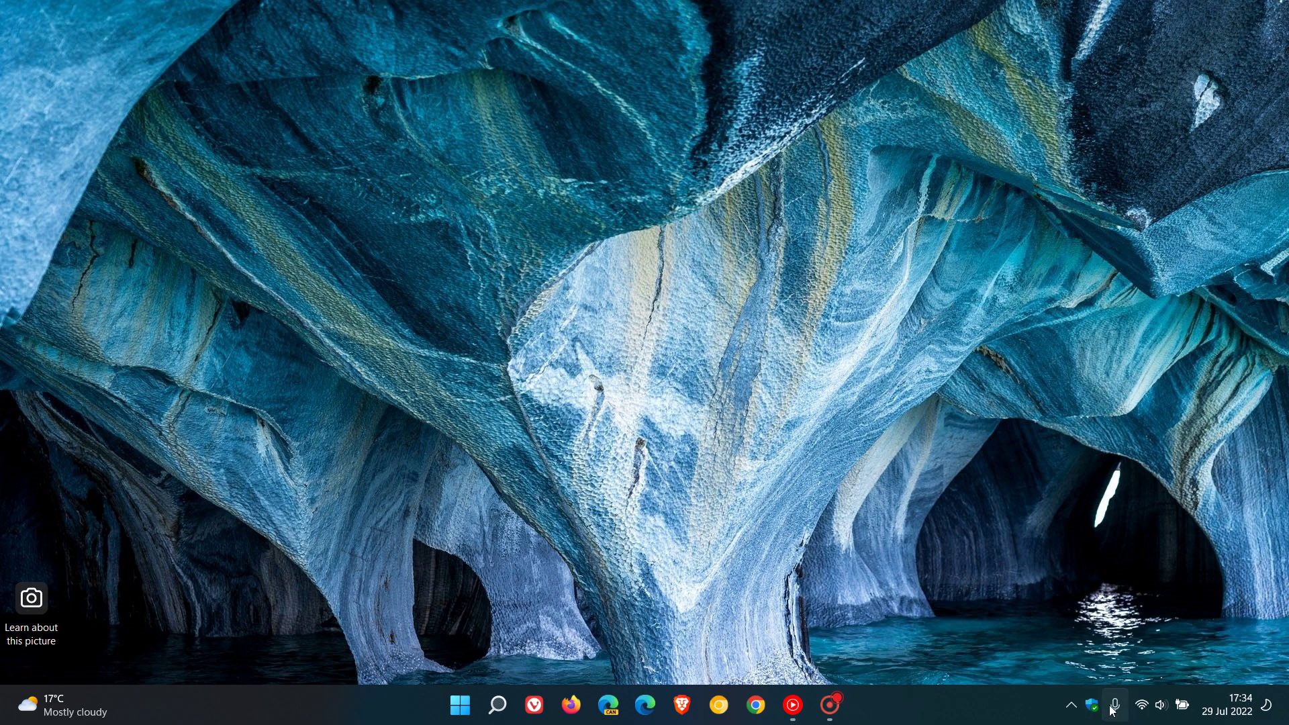